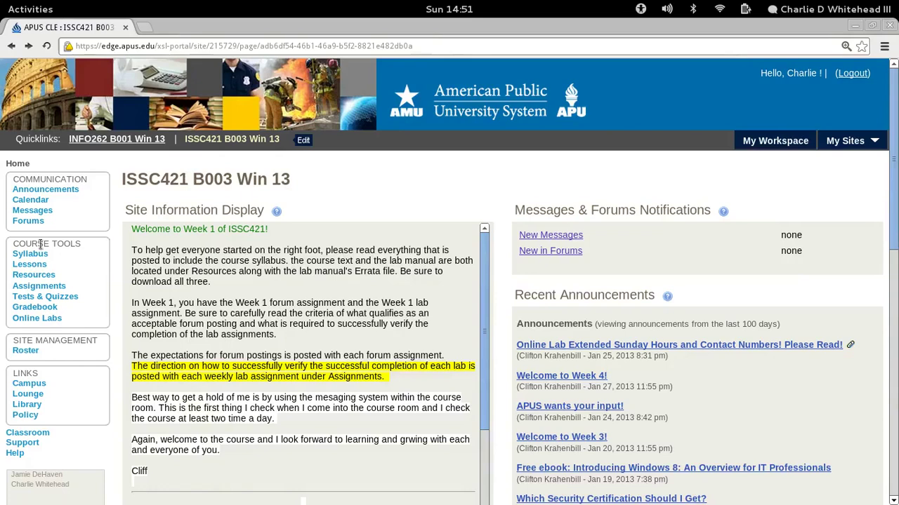
Open Online Labs under Course Tools for the ISSC421 B003 Win 13 course.
click(38, 320)
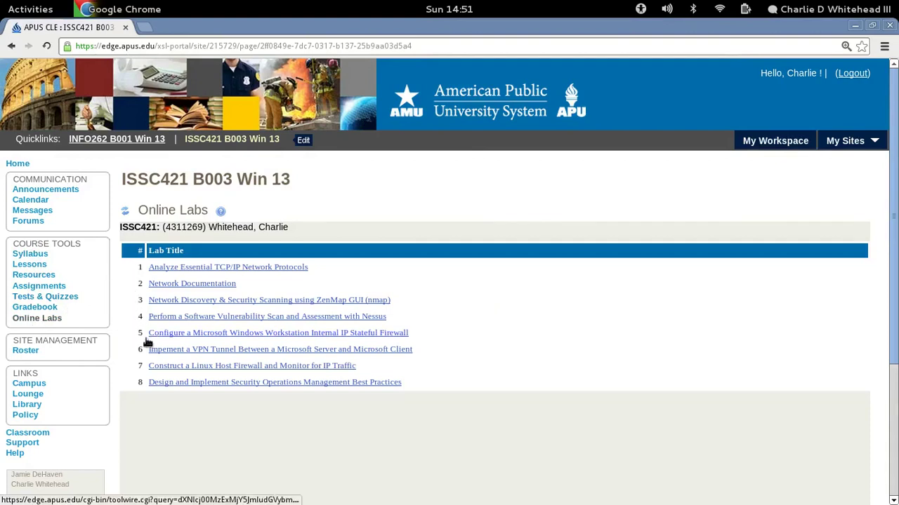
Open lab 5, Configure a Microsoft Windows Workstation Internal Firewall, and switch to its OnDemand Workbench window.
click(249, 334)
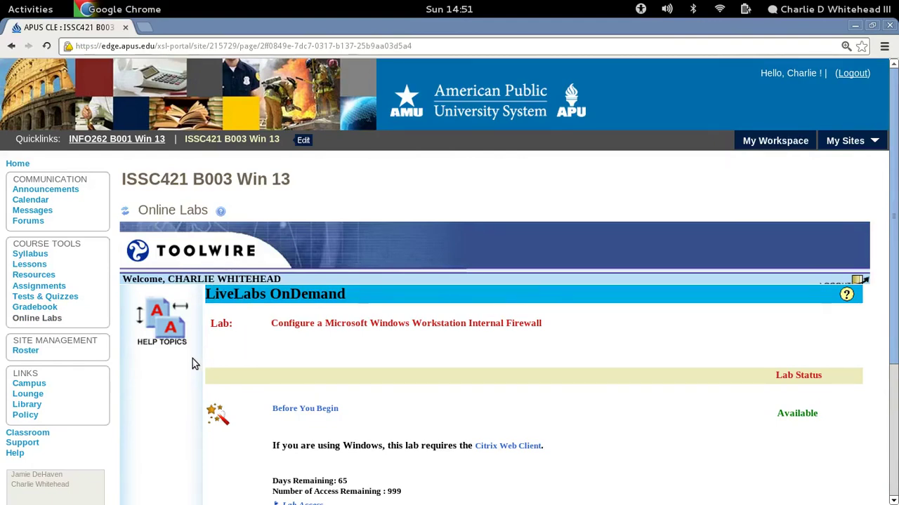
drag(890, 264, 890, 364)
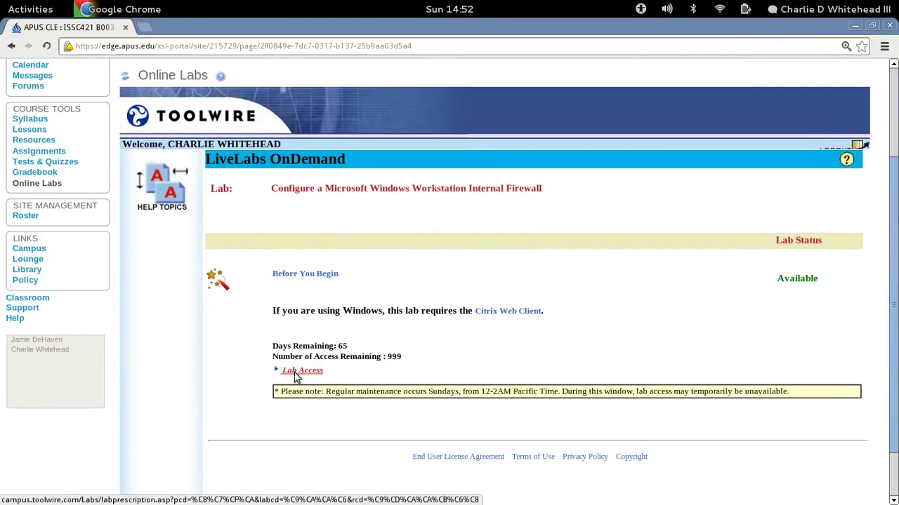
key(super)
Open the ISSA_VM Server Farm_RDP desktop folder and pick the TargetWindows01.rdp connection.
click(579, 306)
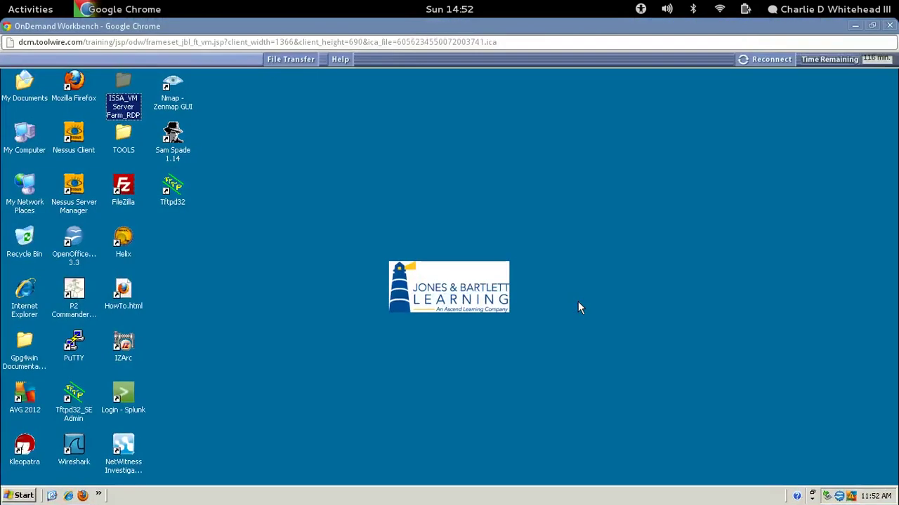
click(311, 277)
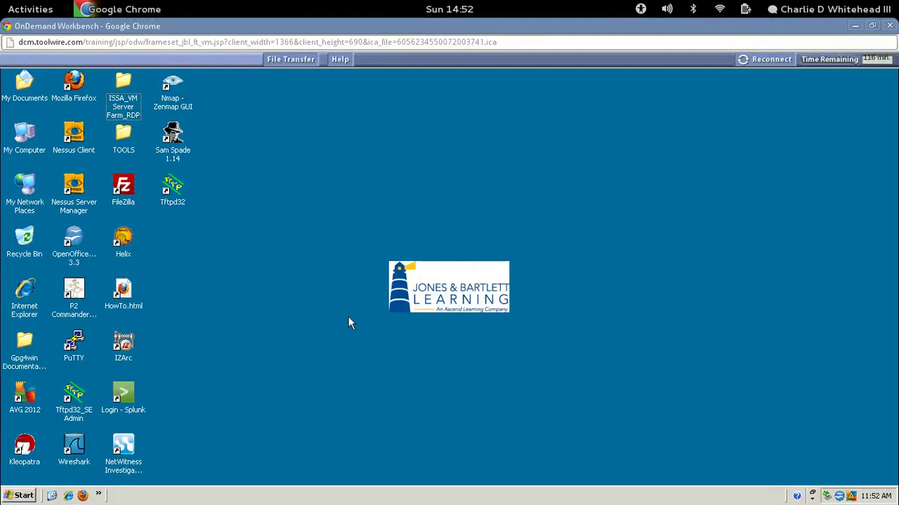
click(129, 89)
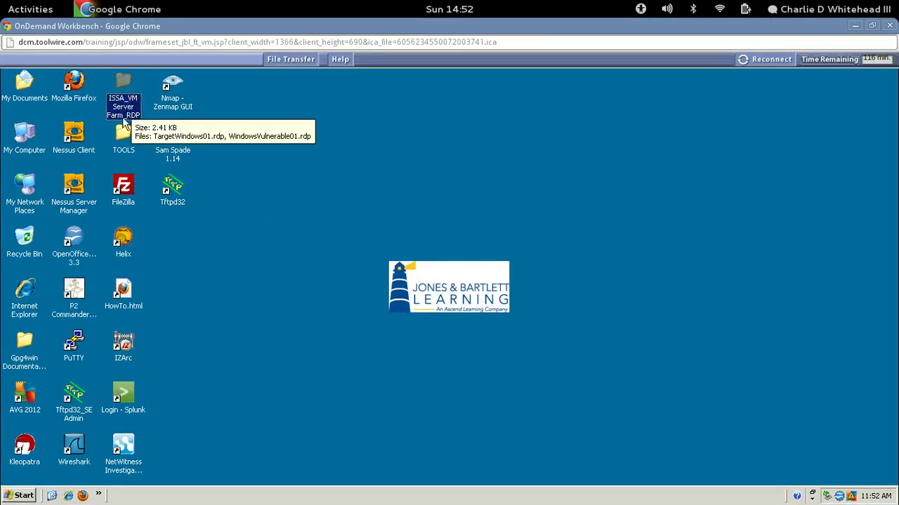
key(Down)
click(125, 86)
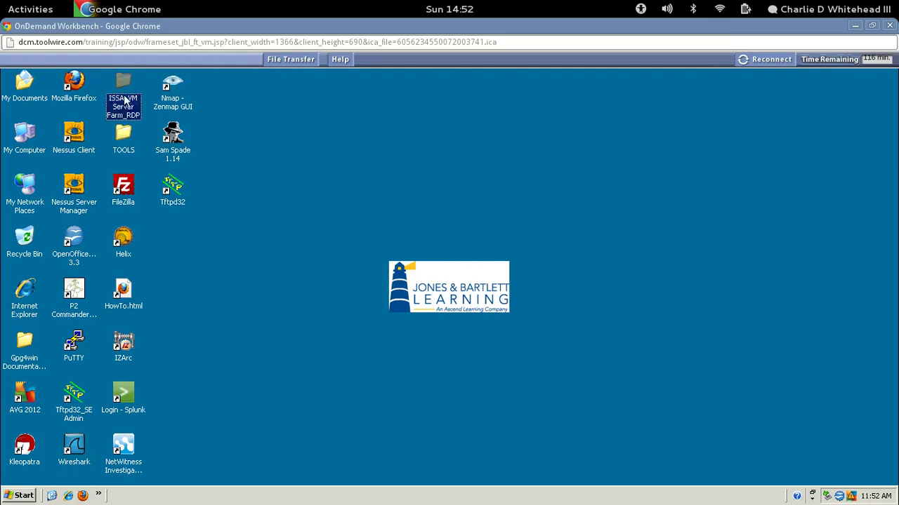
double_click(125, 85)
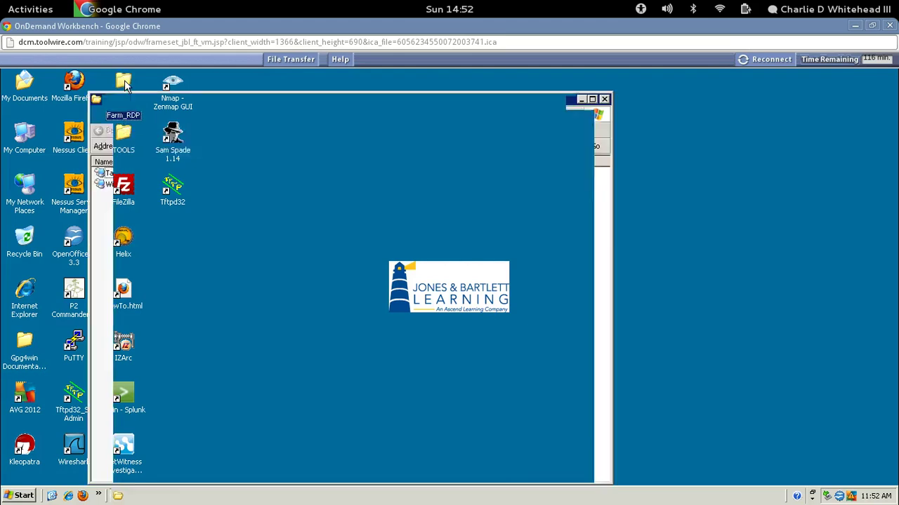
click(100, 175)
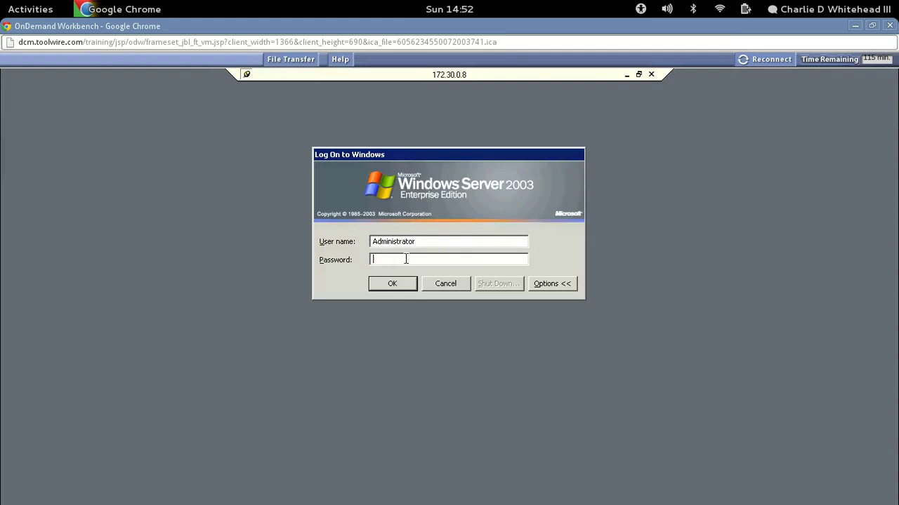
Log on to TargetWindows01 (172.30.0.8) as Administrator and connect the FileZilla Server interface.
text(••••••••••••••)
click(394, 286)
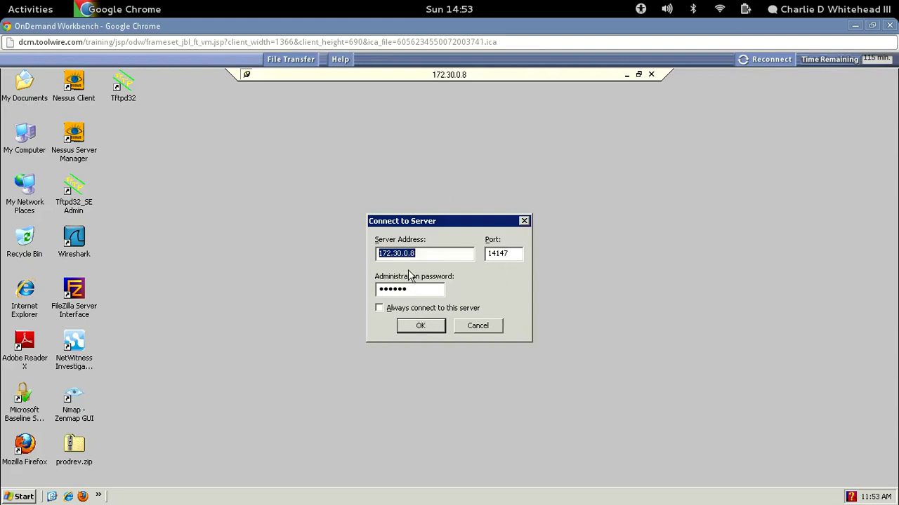
click(422, 327)
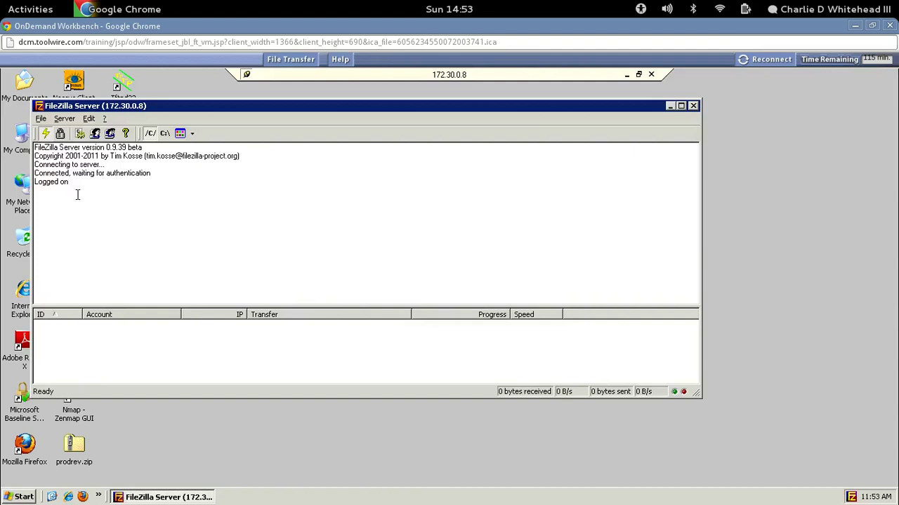
From a workstation Command Prompt, ping 172.30.0.8 with 0% loss, then close the console.
click(627, 75)
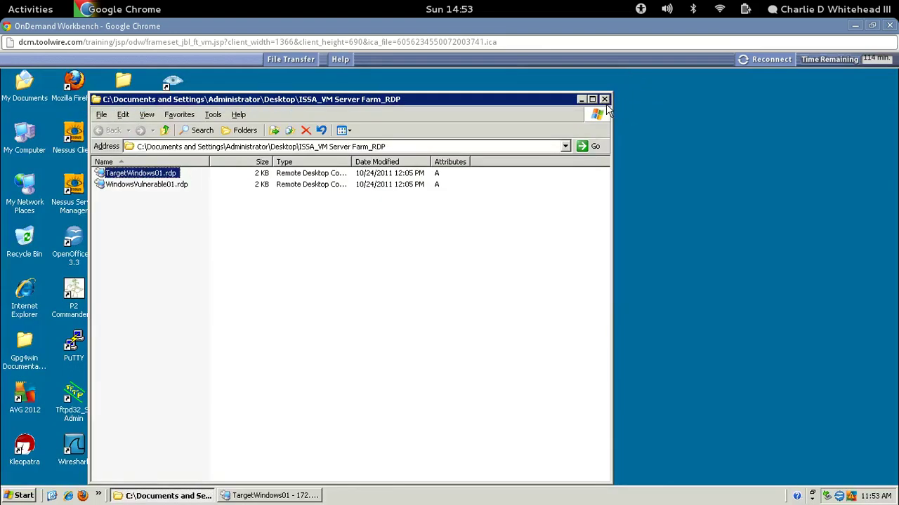
click(605, 100)
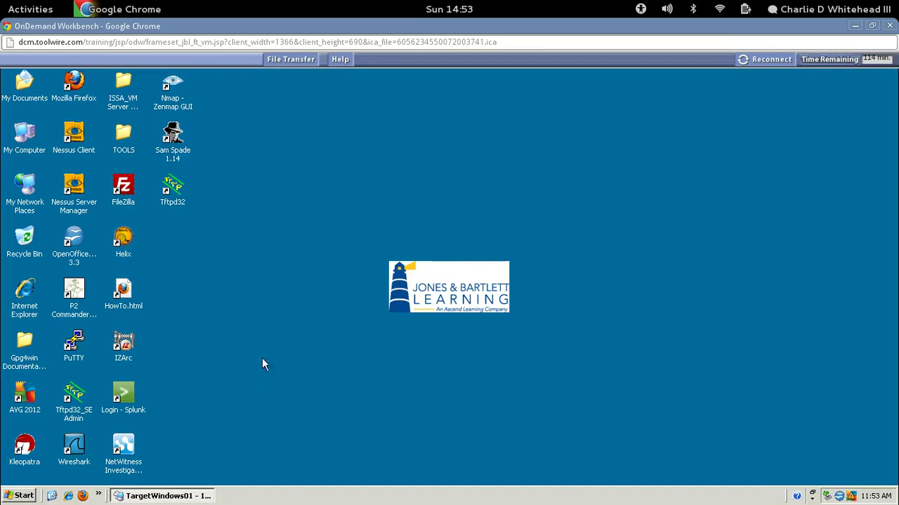
click(20, 497)
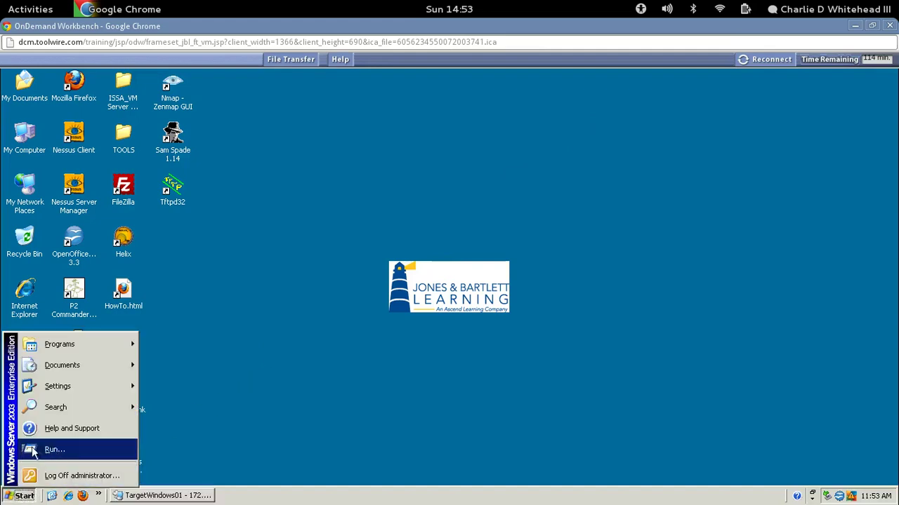
click(73, 451)
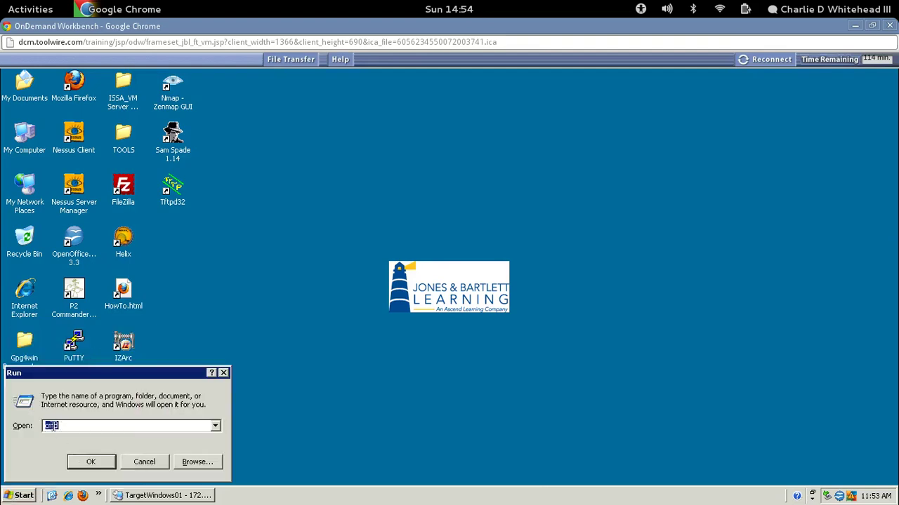
click(97, 464)
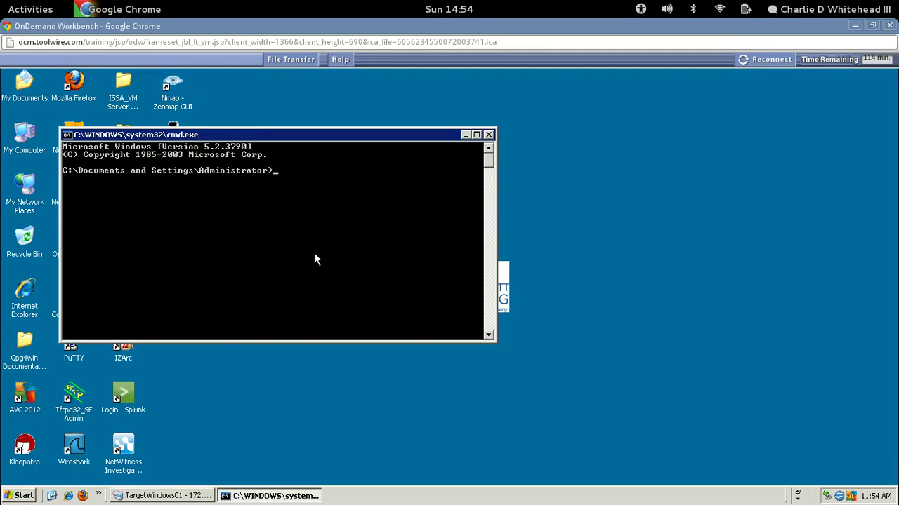
text(ping 172.30.0.8)
key(Return)
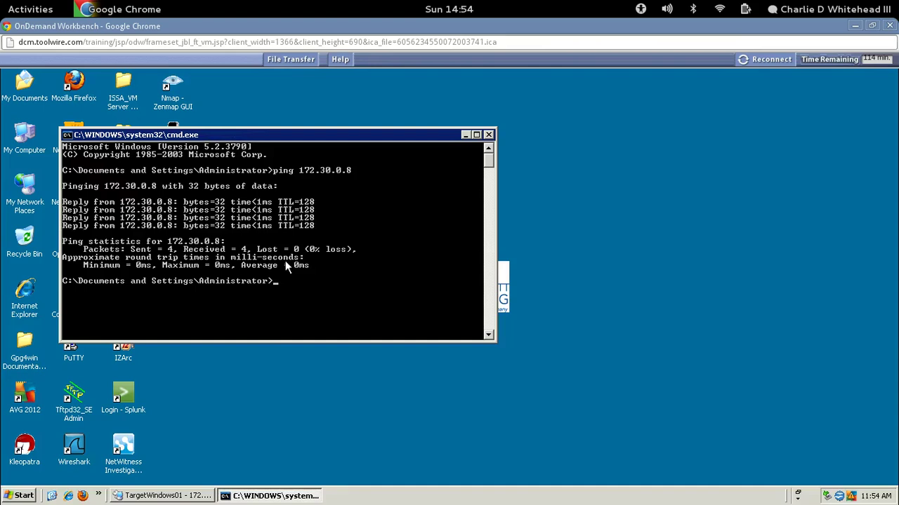
click(489, 134)
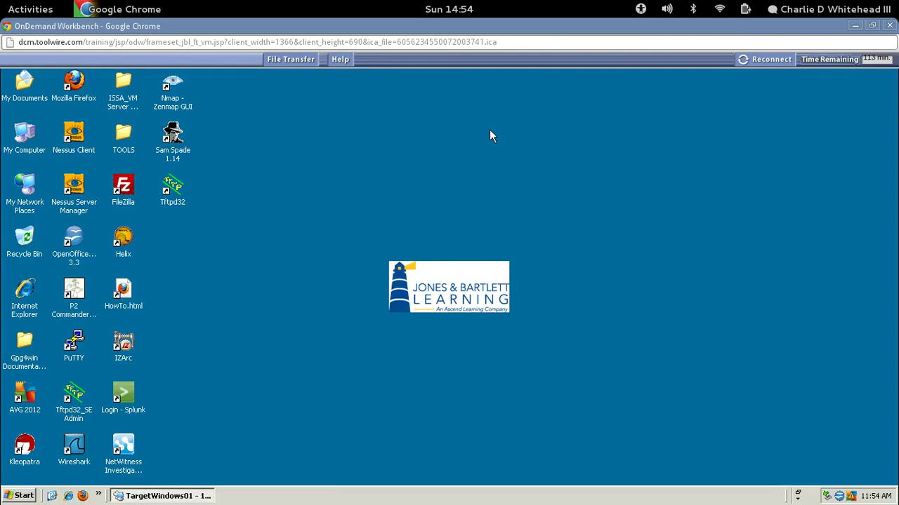
click(161, 496)
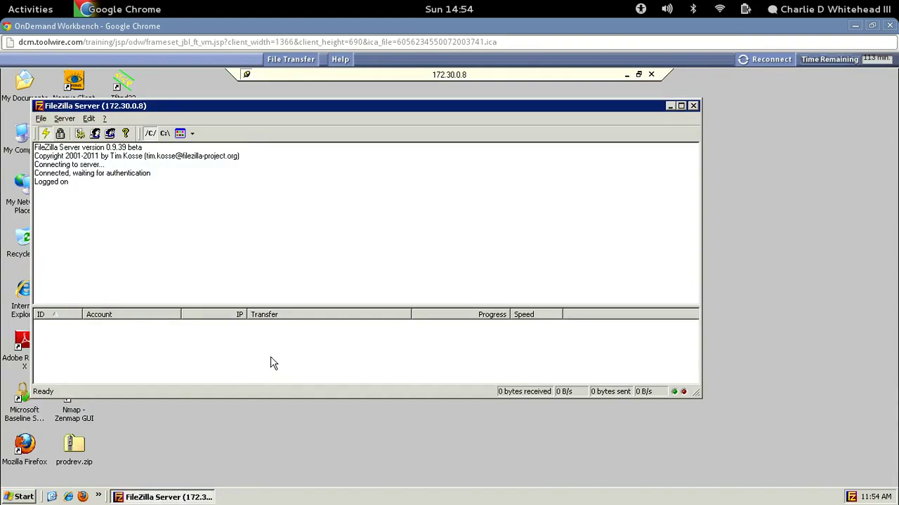
click(24, 497)
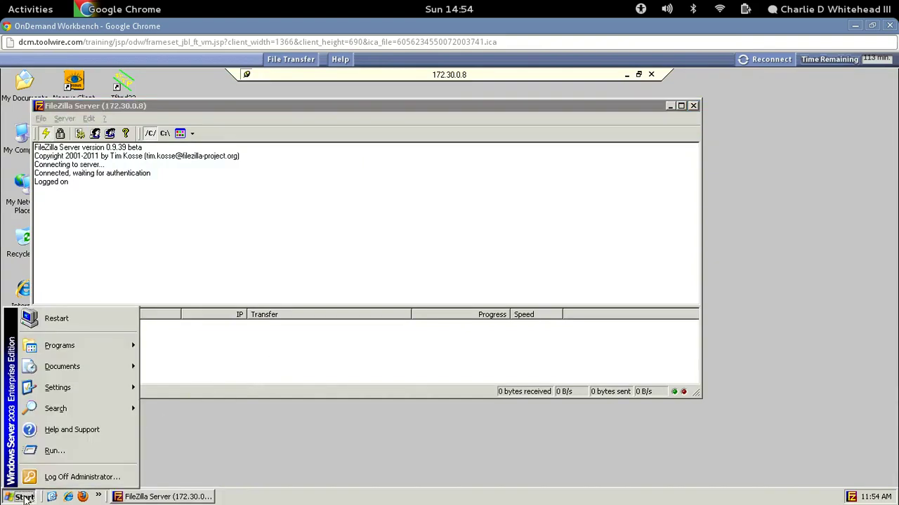
click(53, 451)
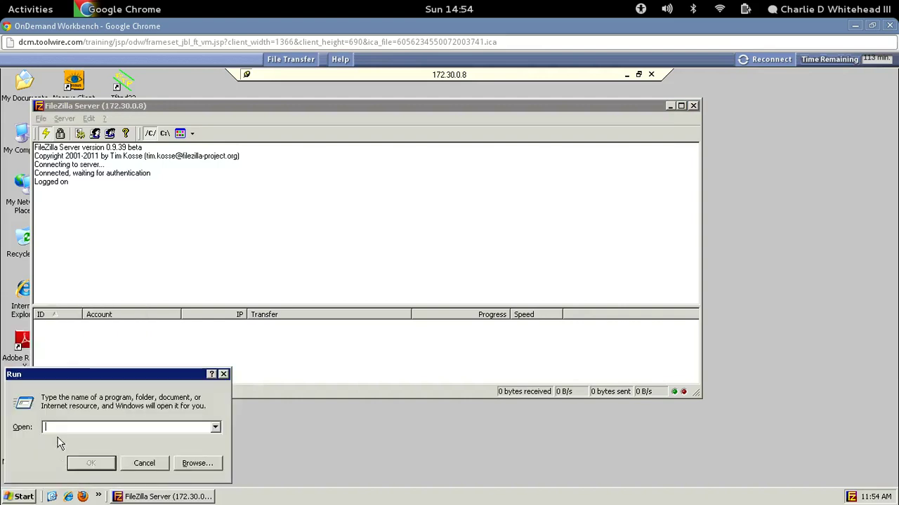
text(cm)
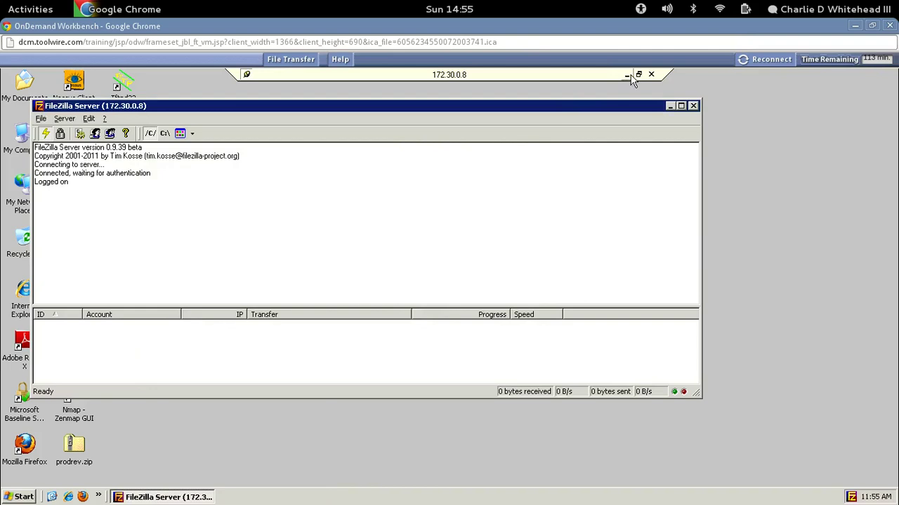
click(628, 75)
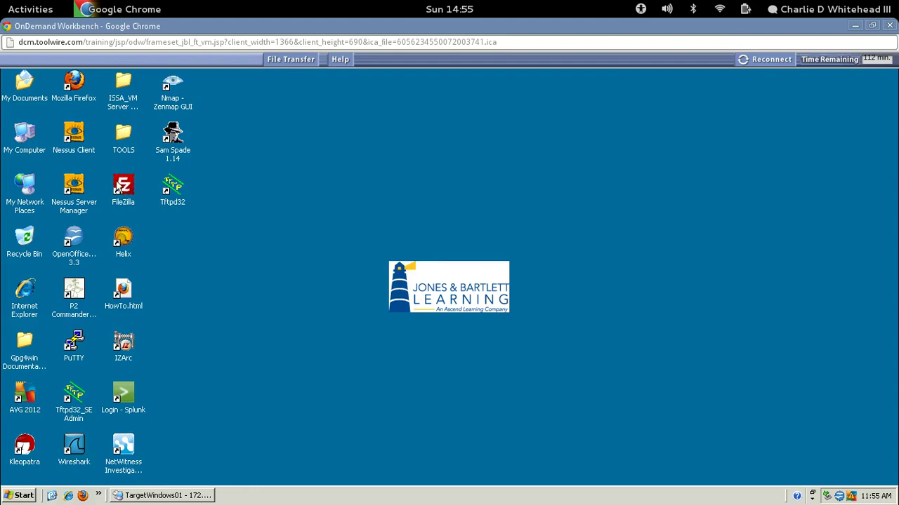
Launch FileZilla and Quickconnect to host 172.30.0.8, port 21, with the lab username and password.
click(127, 187)
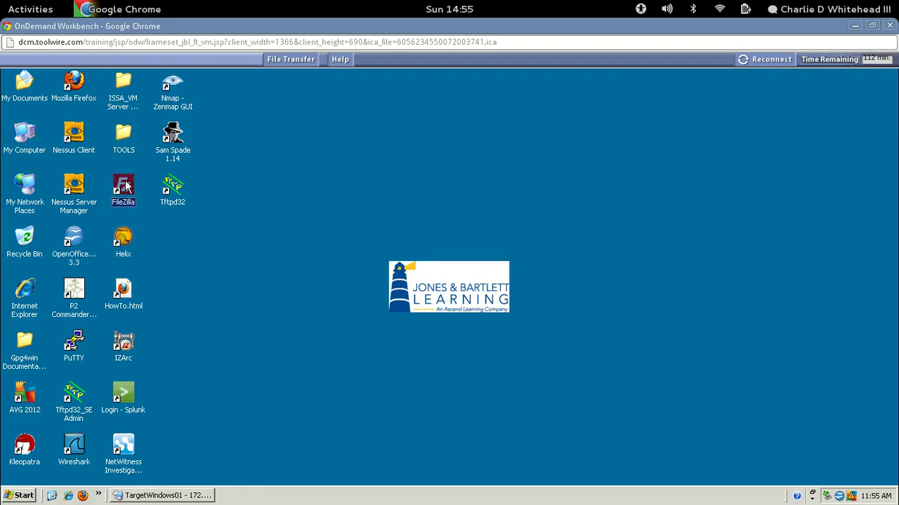
double_click(127, 187)
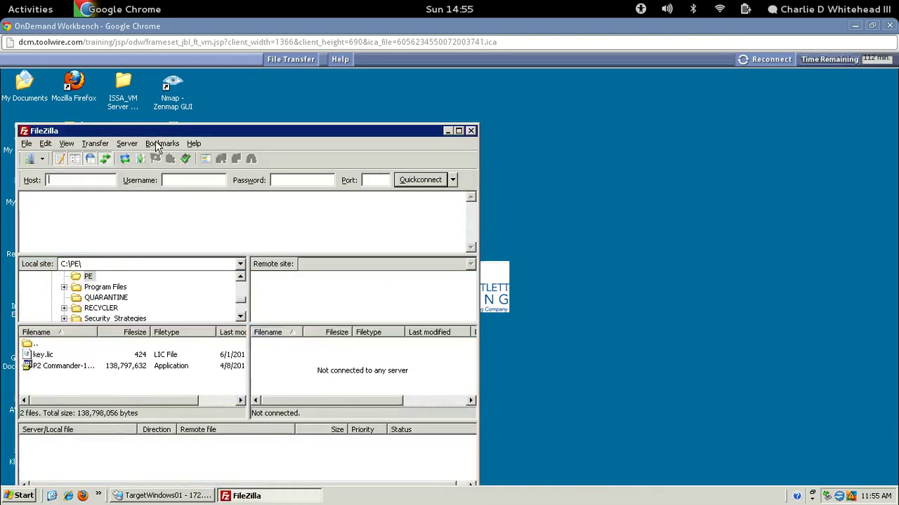
drag(162, 132, 288, 80)
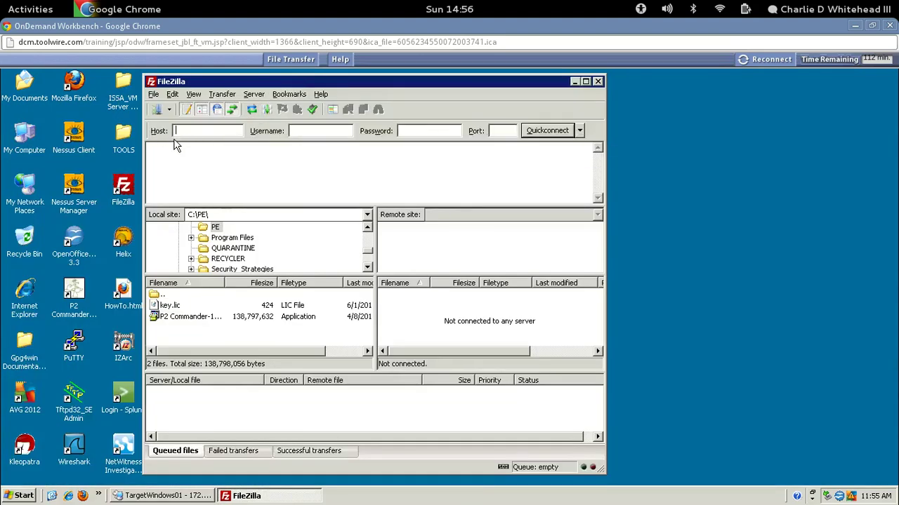
text(72.30.0.8)
click(295, 131)
text(studepassword123456)
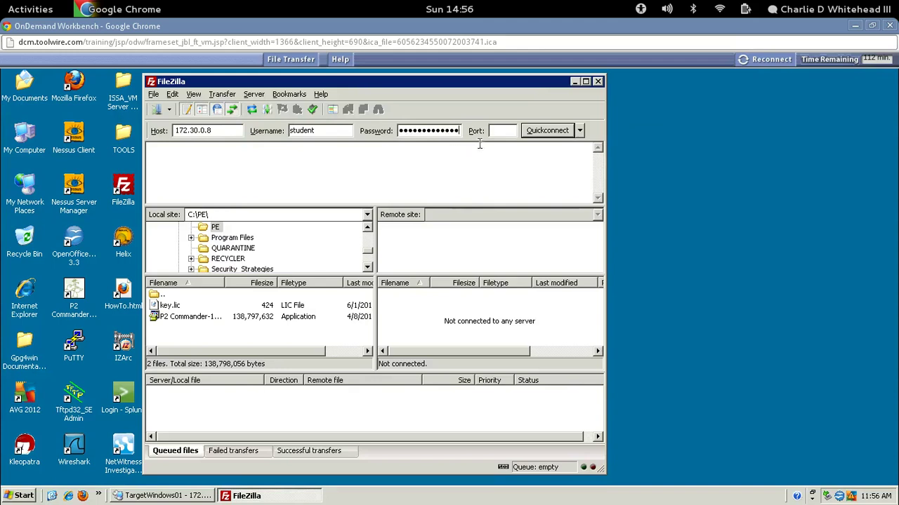
click(500, 131)
click(546, 131)
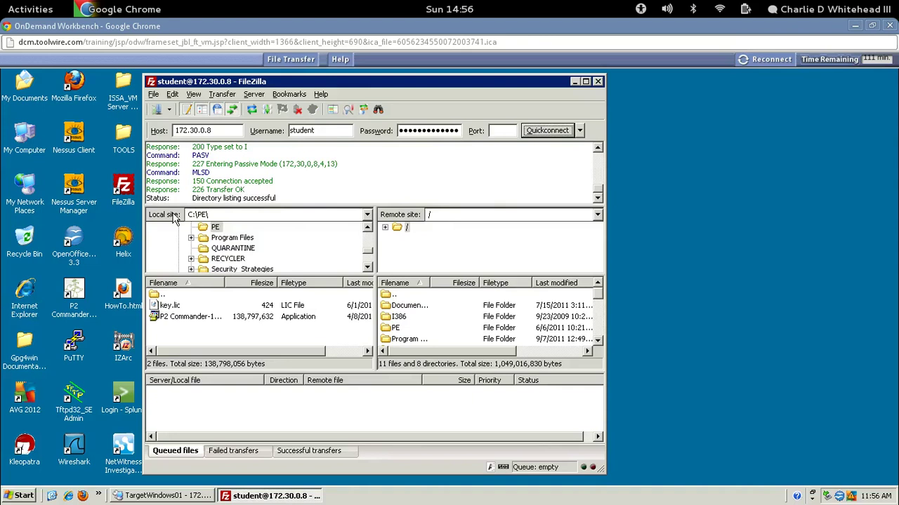
Upload AnyConnect_adminguide.pdf from local C:\Security_Strategies\ISSA_TOOLS\Documentation into the server's root folder.
click(236, 269)
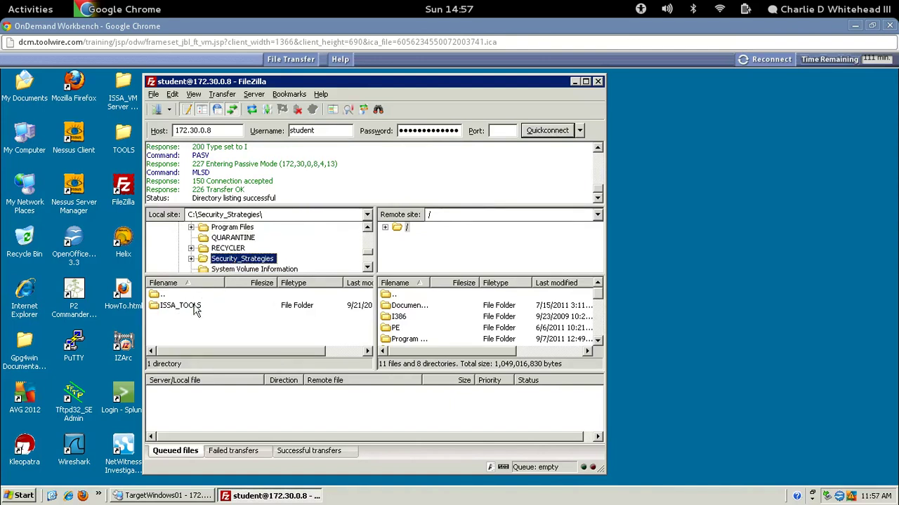
click(236, 250)
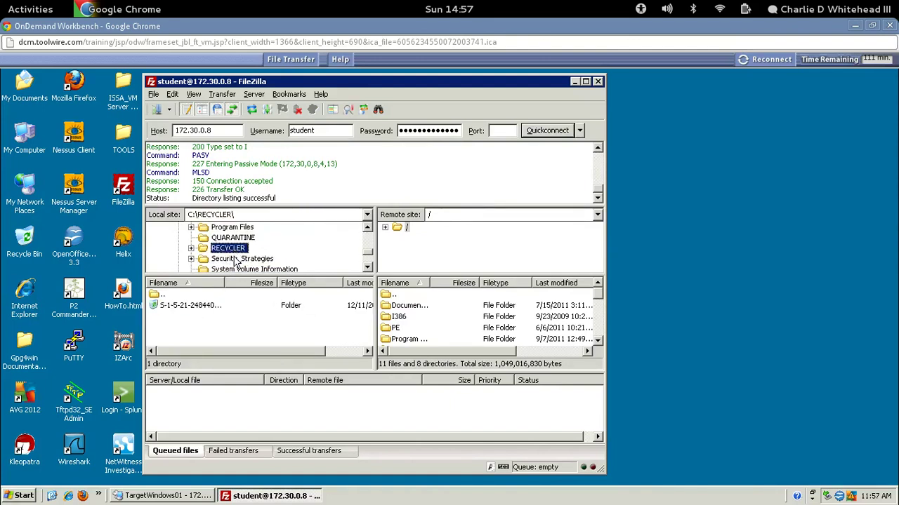
click(235, 259)
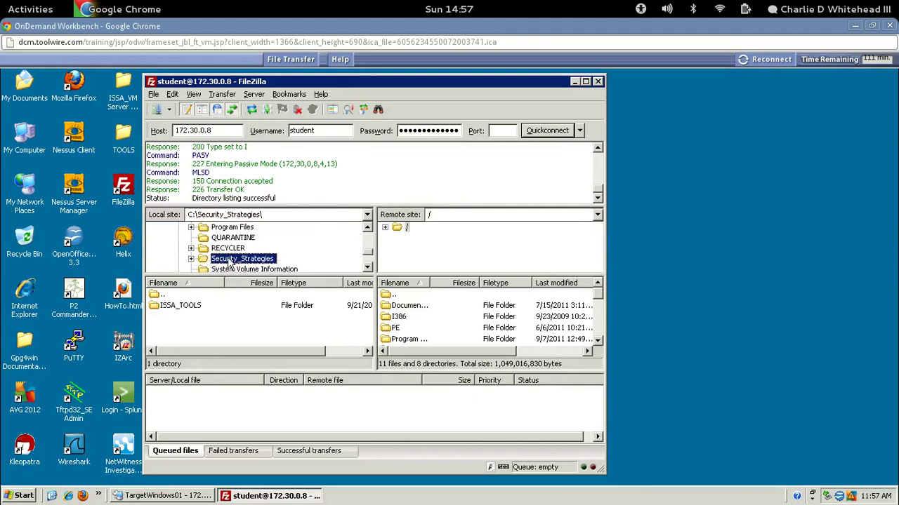
double_click(230, 259)
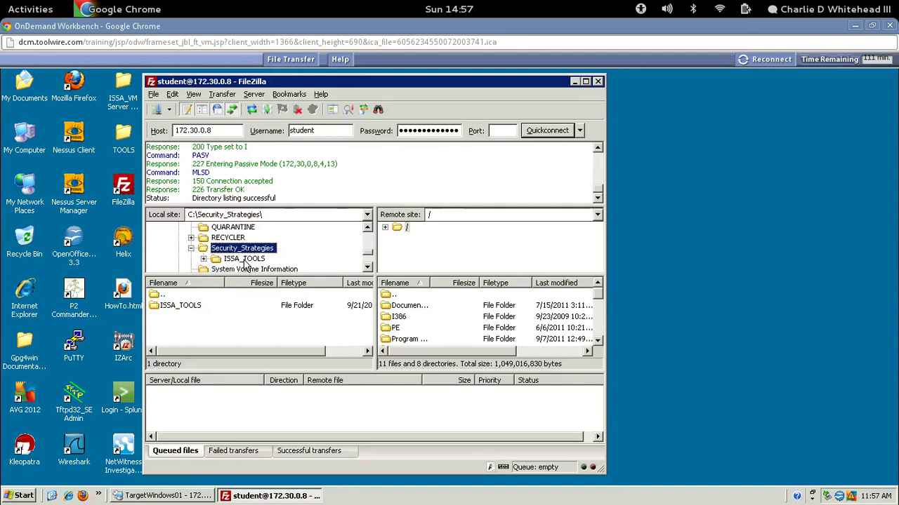
double_click(244, 259)
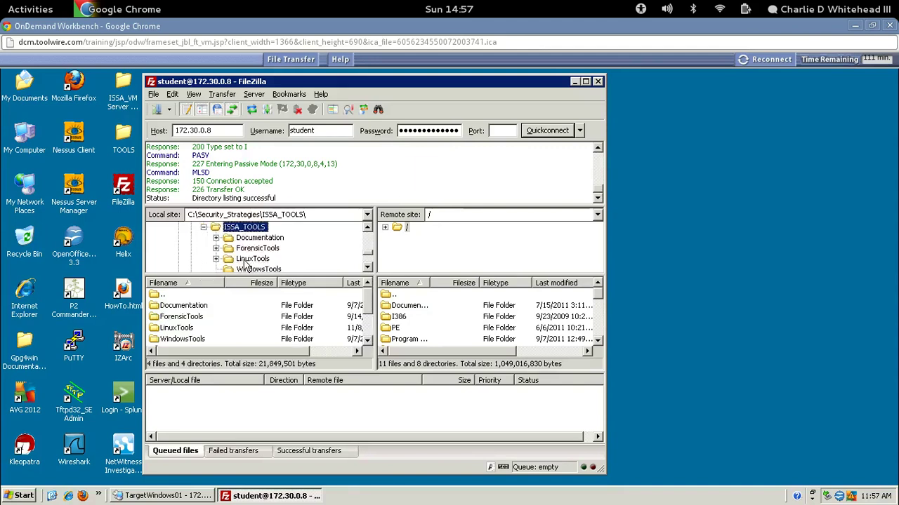
click(249, 240)
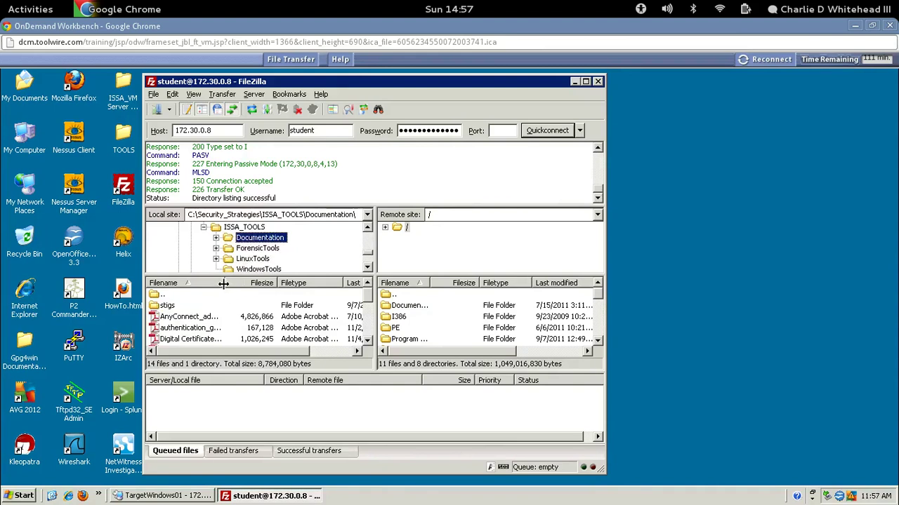
drag(238, 284, 263, 283)
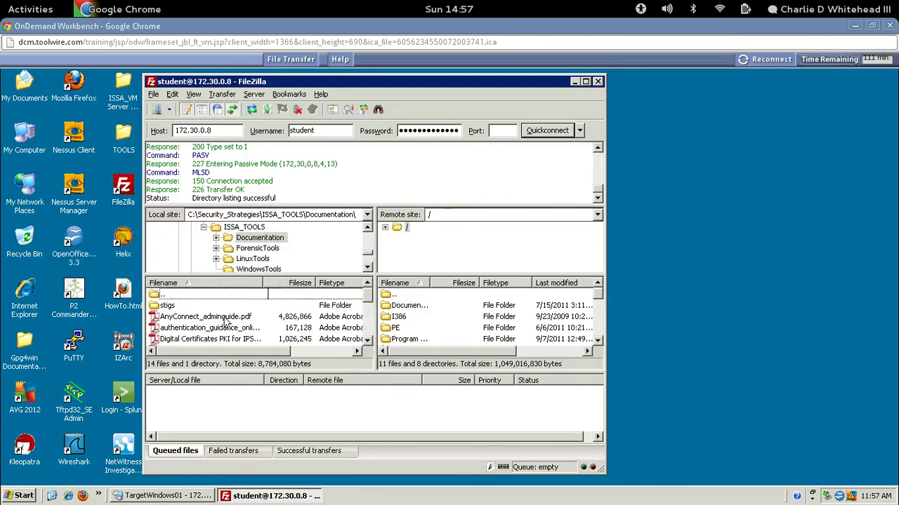
click(182, 318)
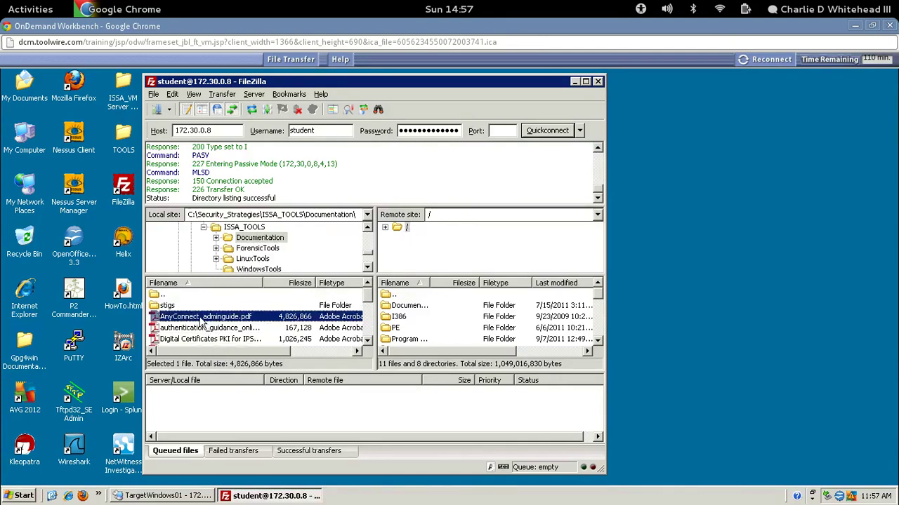
drag(202, 321, 410, 234)
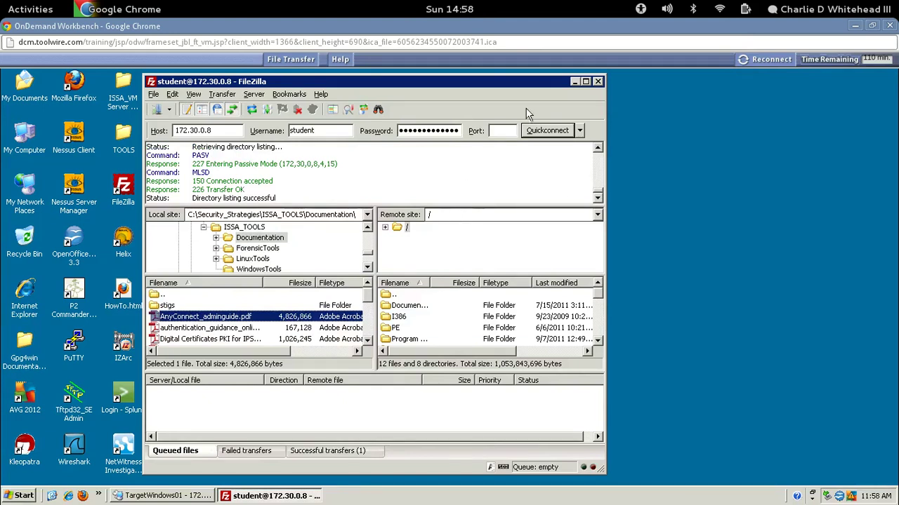
Close the FileZilla client and verify AnyConnect_adminguide.pdf (4,714 KB) is in the server's C:\ drive.
click(597, 82)
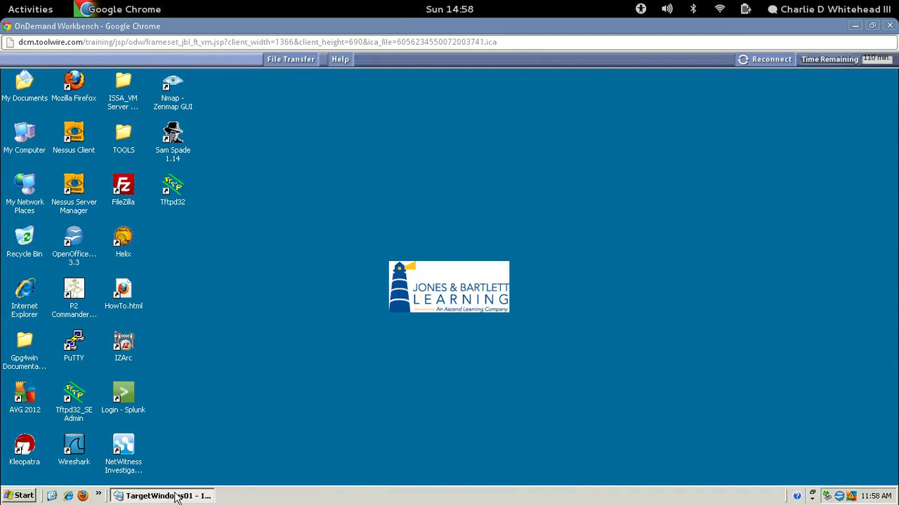
click(153, 497)
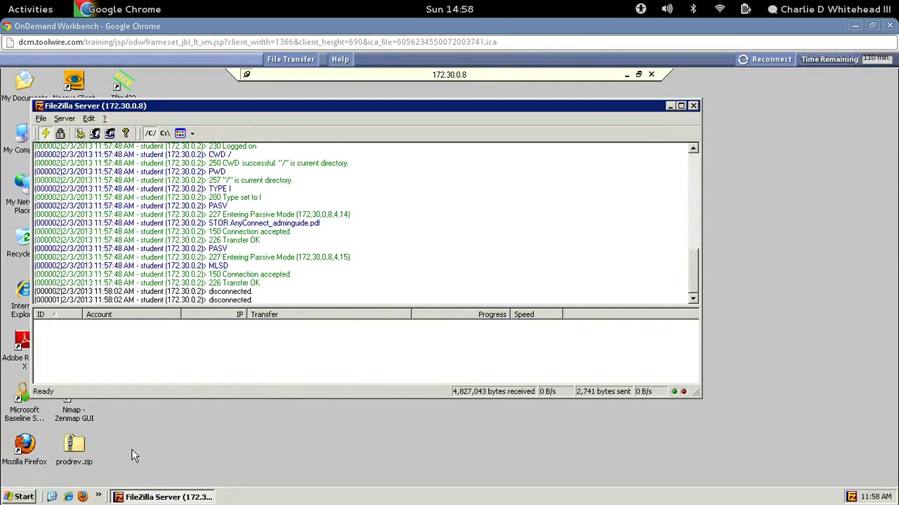
drag(153, 112, 205, 113)
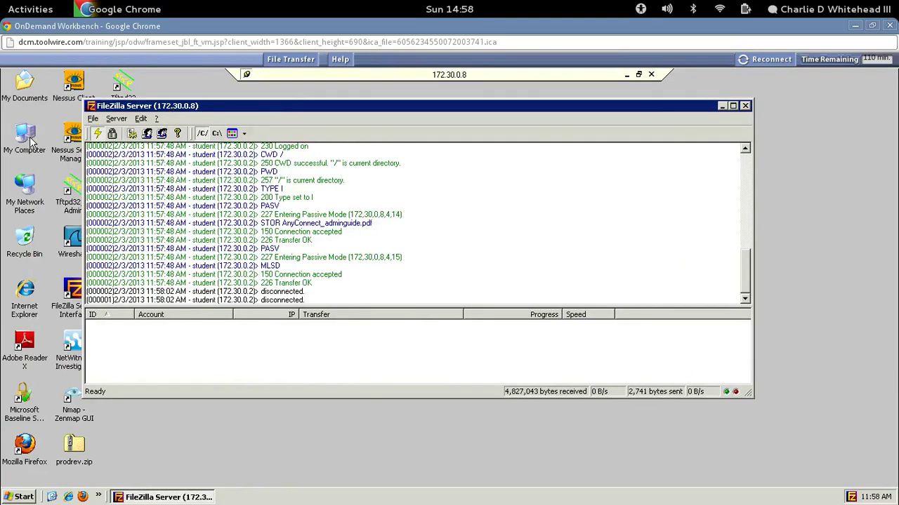
click(31, 142)
double_click(31, 143)
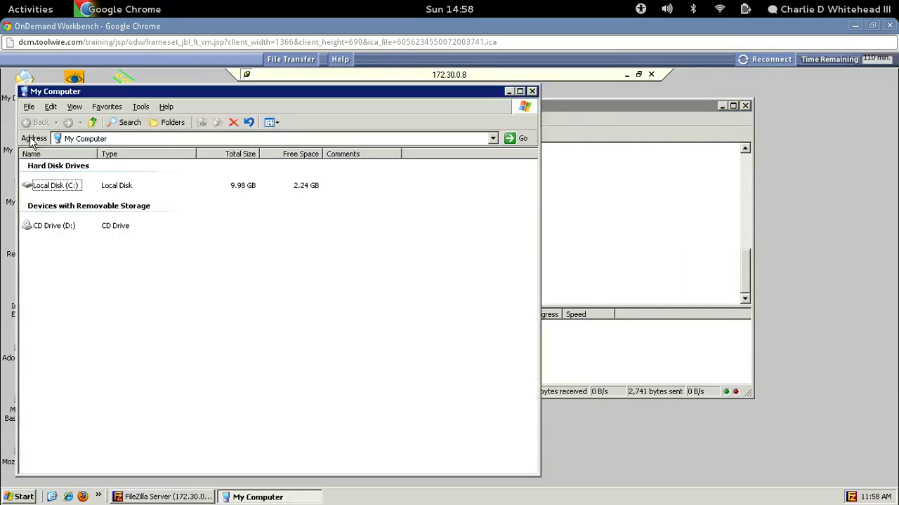
mouse_move(57, 191)
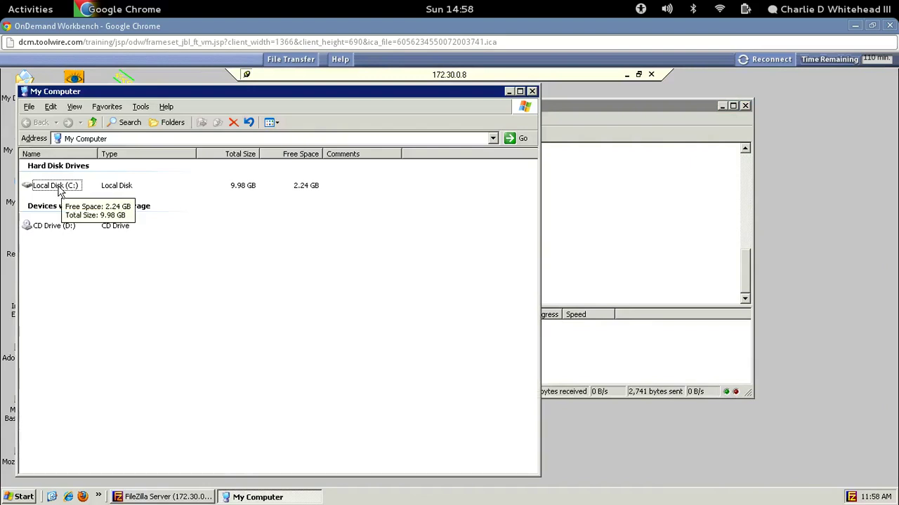
double_click(56, 187)
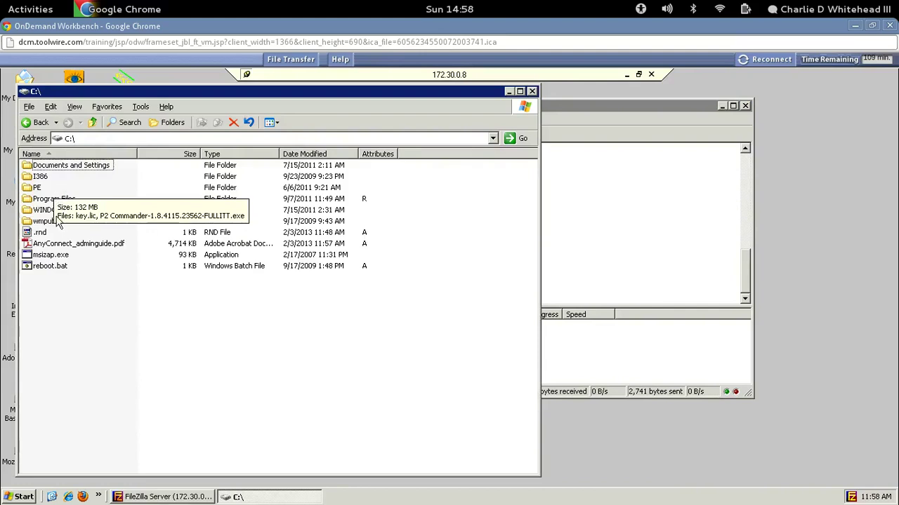
click(56, 244)
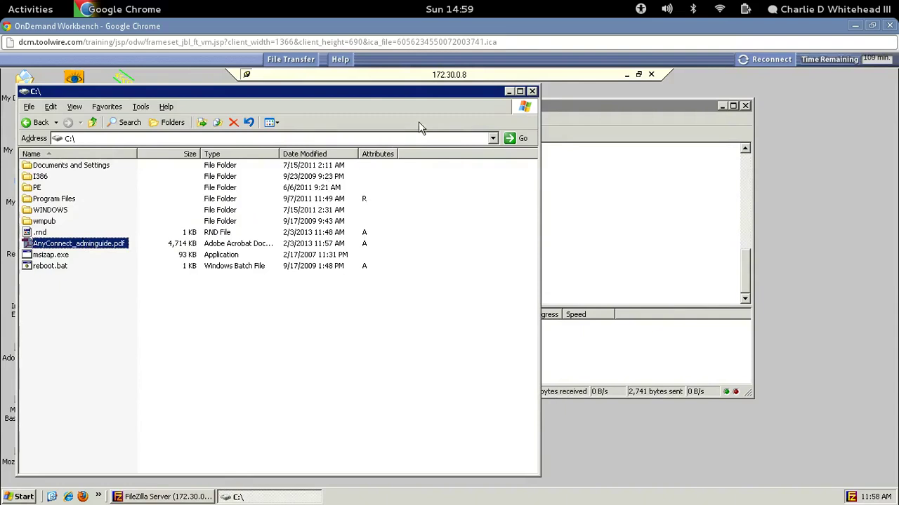
click(532, 91)
drag(467, 111, 549, 135)
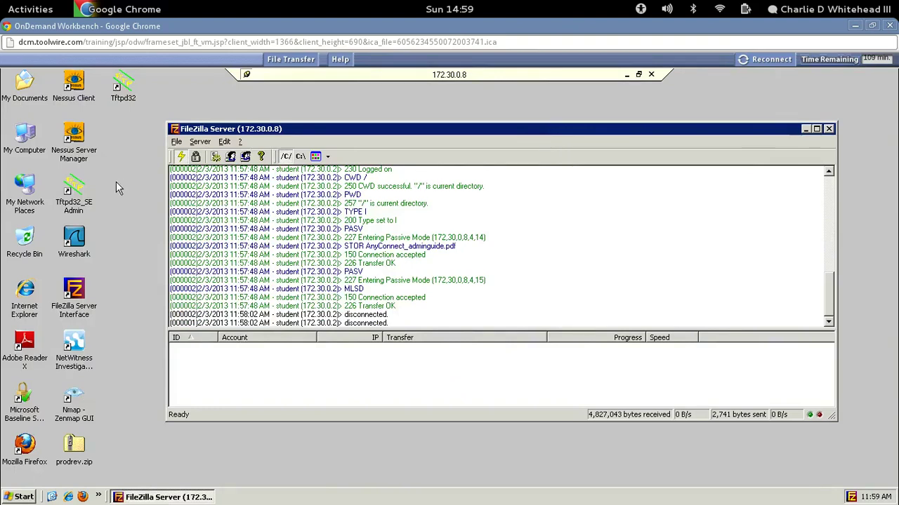
On TargetWindows01, launch Tftpd32_SE Admin and show its Tftp Client settings.
click(79, 187)
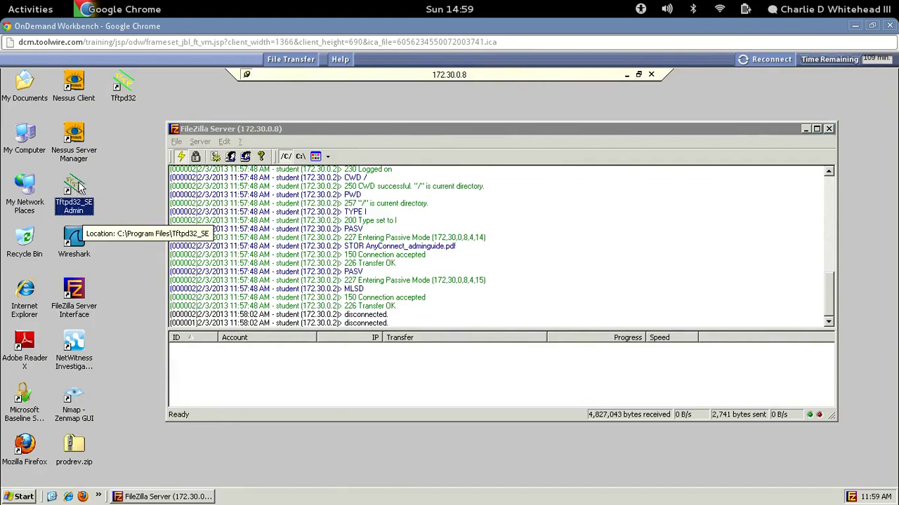
double_click(80, 186)
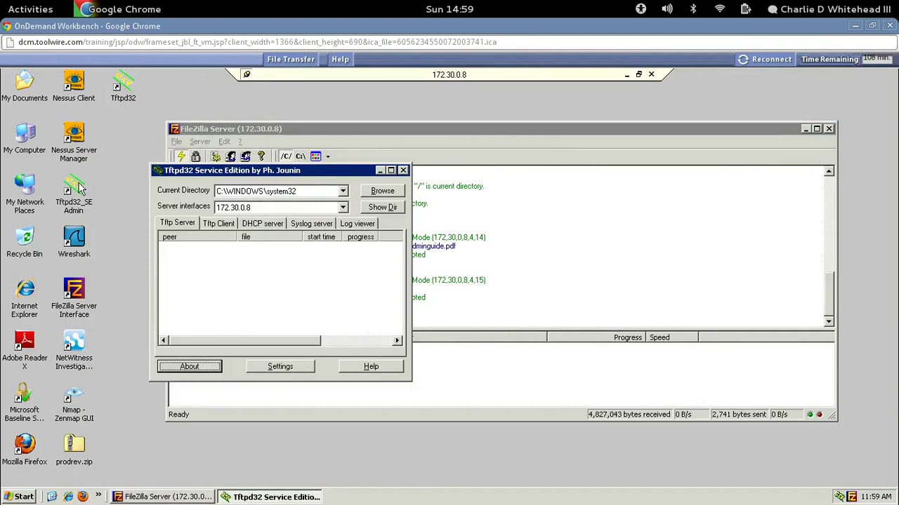
click(225, 231)
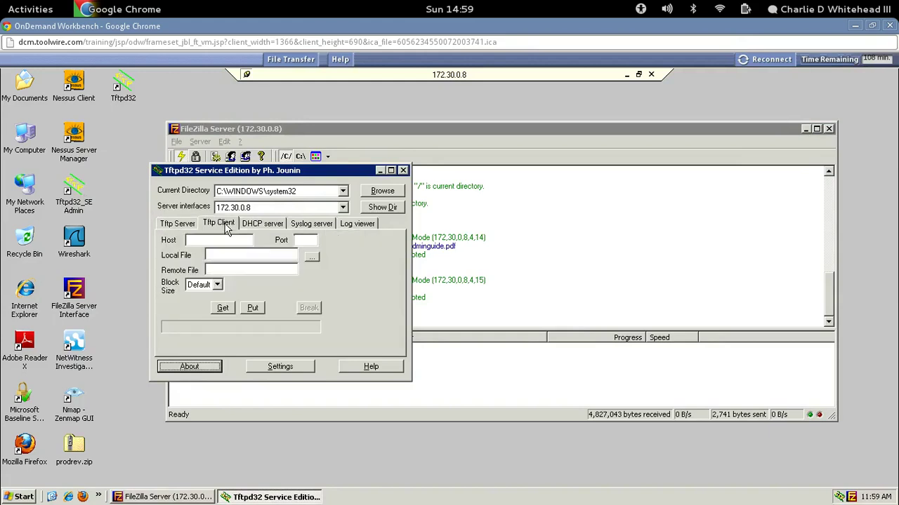
On the workstation, launch Tftpd32_SE Admin and show its Tftp Server serving C:\WINDOWS\system32 on 10.10.10.2.
click(627, 75)
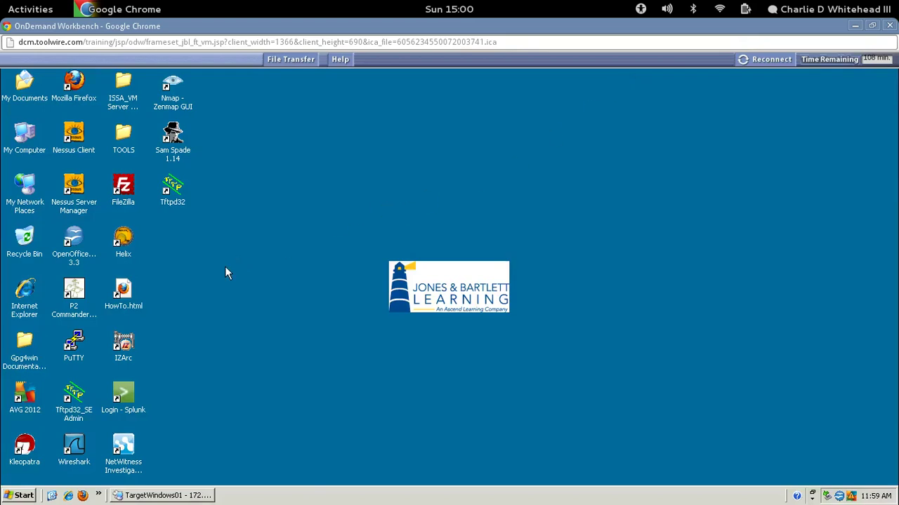
click(73, 399)
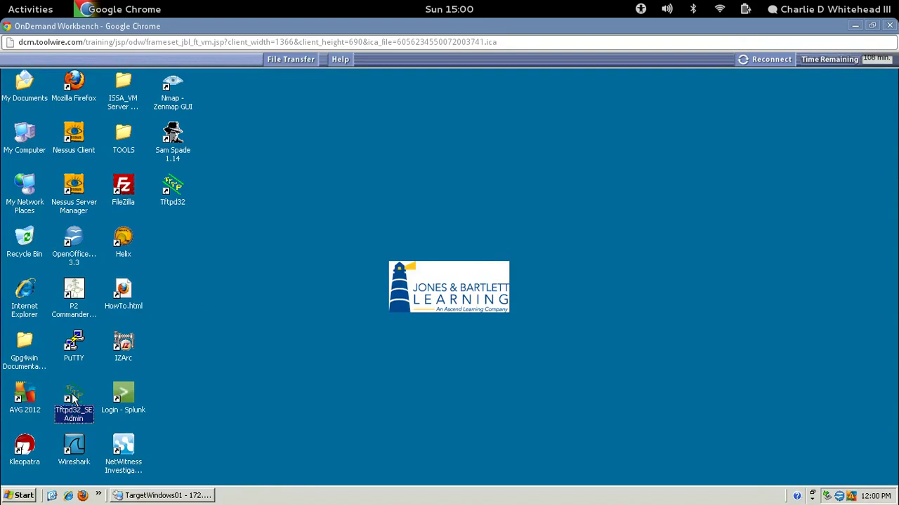
double_click(73, 399)
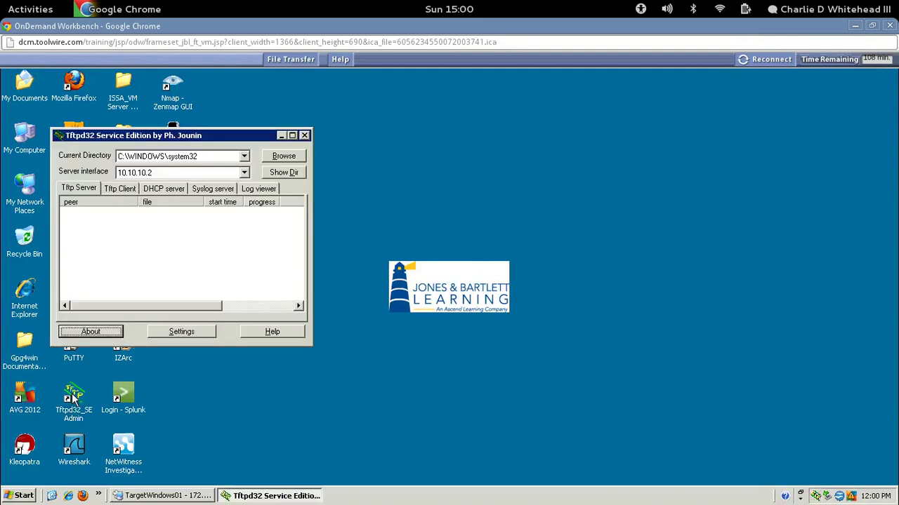
drag(166, 138, 345, 136)
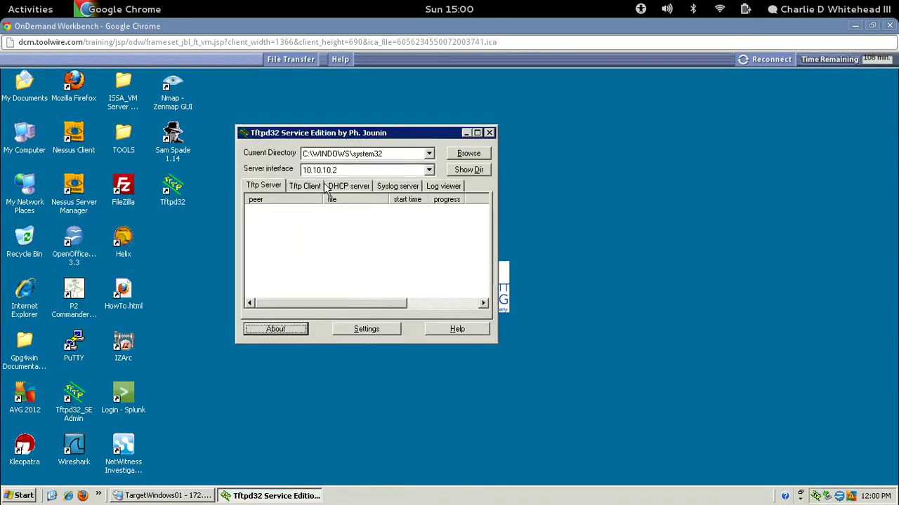
click(269, 190)
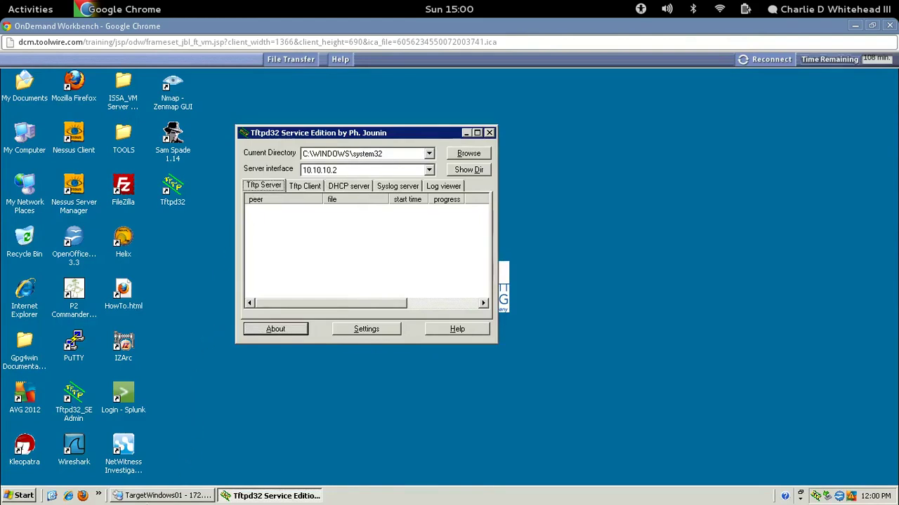
On TargetWindows01, set the Tftpd32 client host to 172.30.0.2 and port to 69.
click(167, 496)
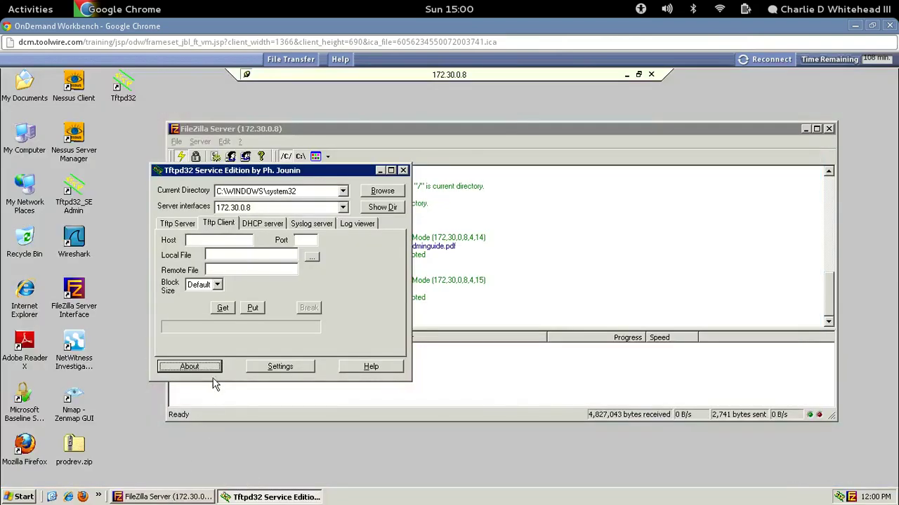
click(208, 239)
text(172.30.0.2)
click(300, 240)
text(69)
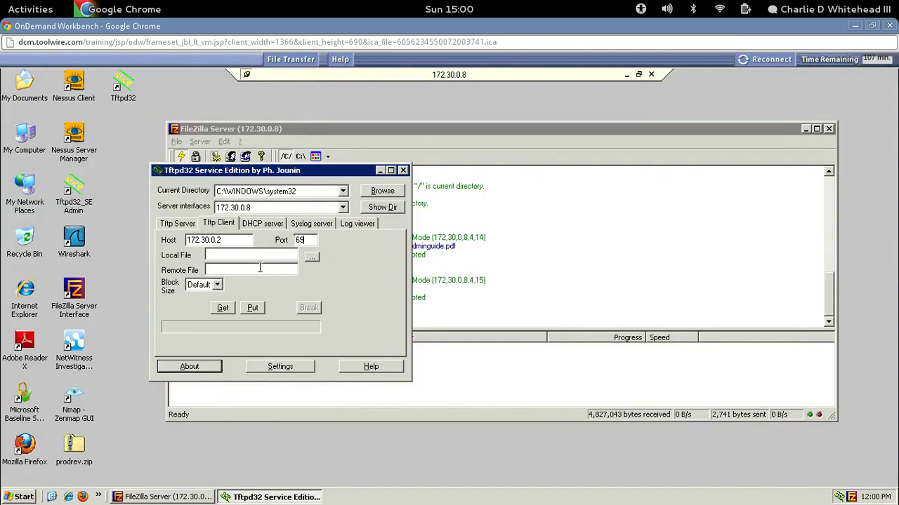
Send C:\AnyConnect_adminguide.pdf over TFTP (9428 blocks, 0 retransmitted), then close Tftpd32.
click(311, 259)
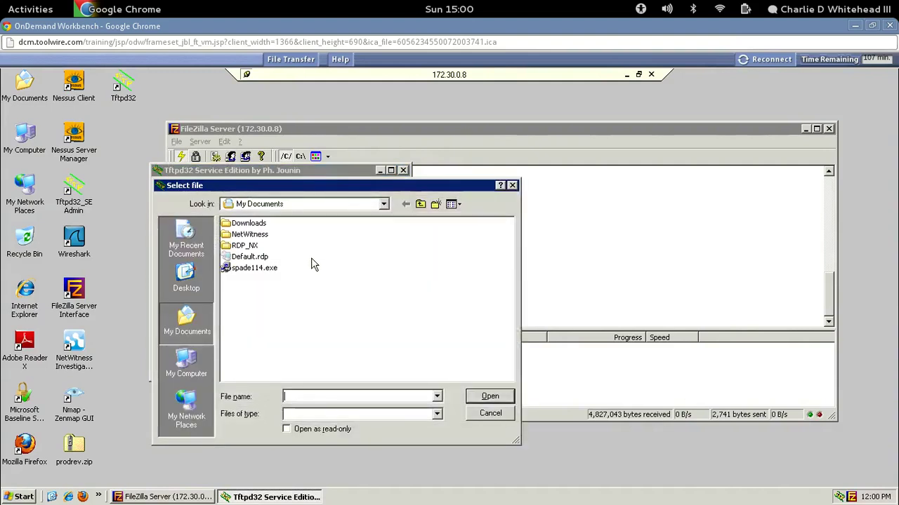
click(188, 367)
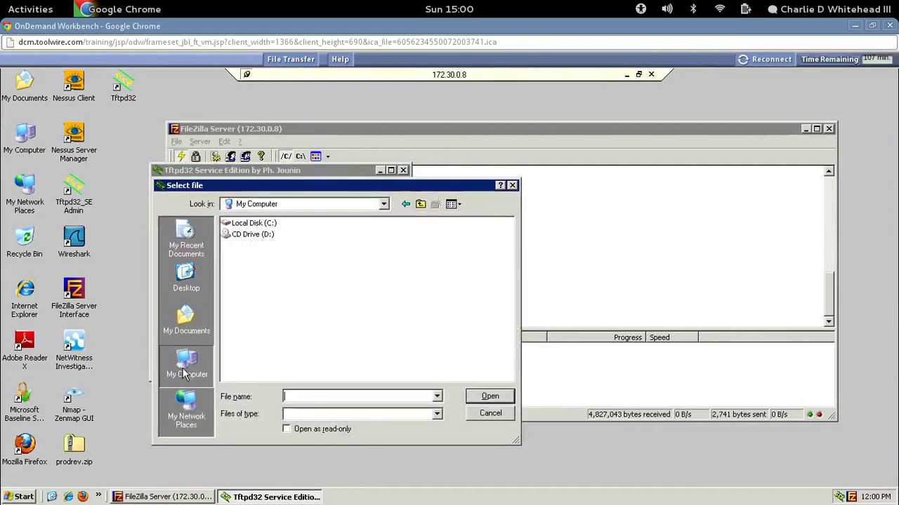
double_click(256, 224)
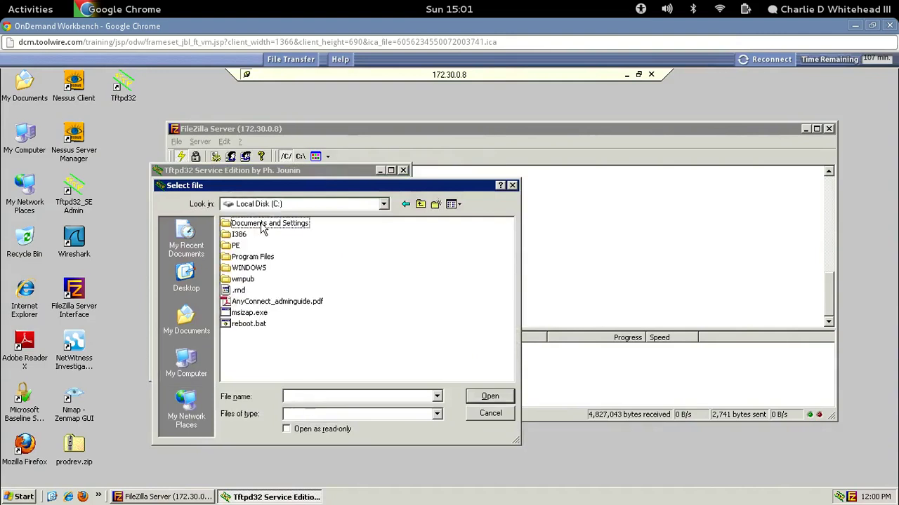
click(267, 302)
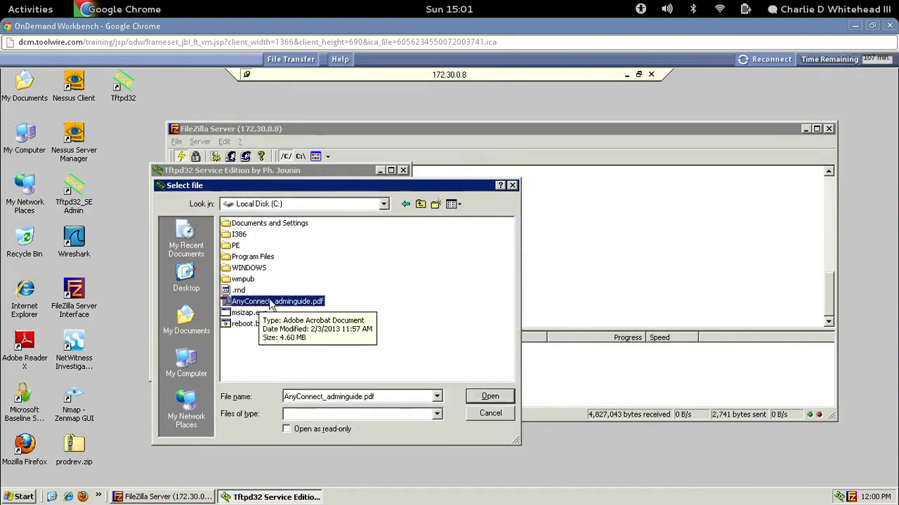
click(485, 397)
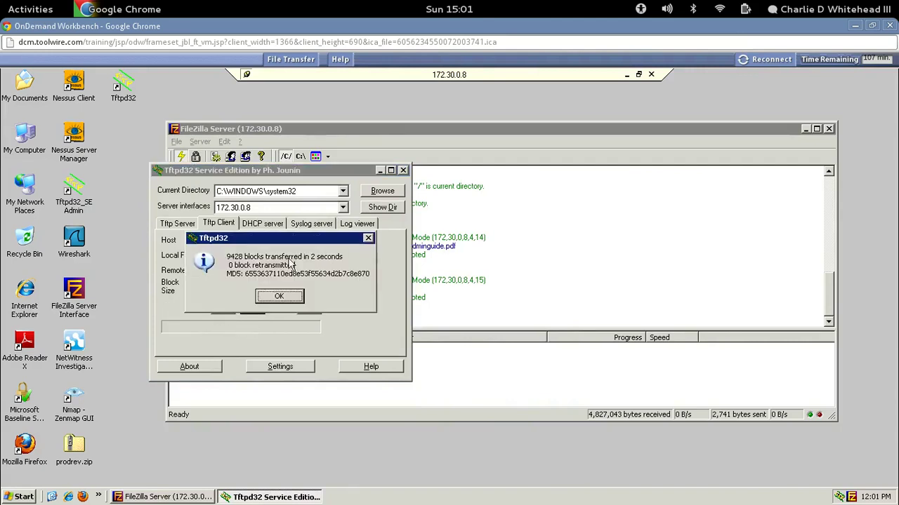
click(279, 297)
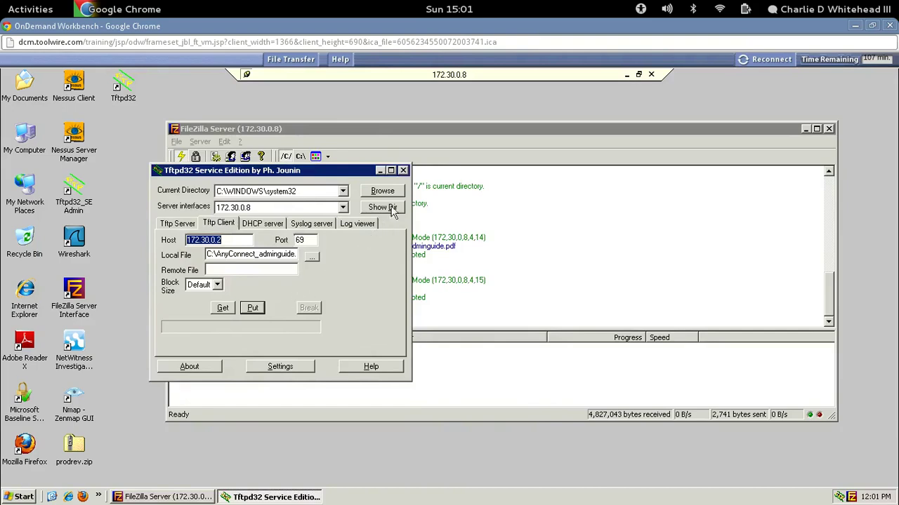
click(403, 170)
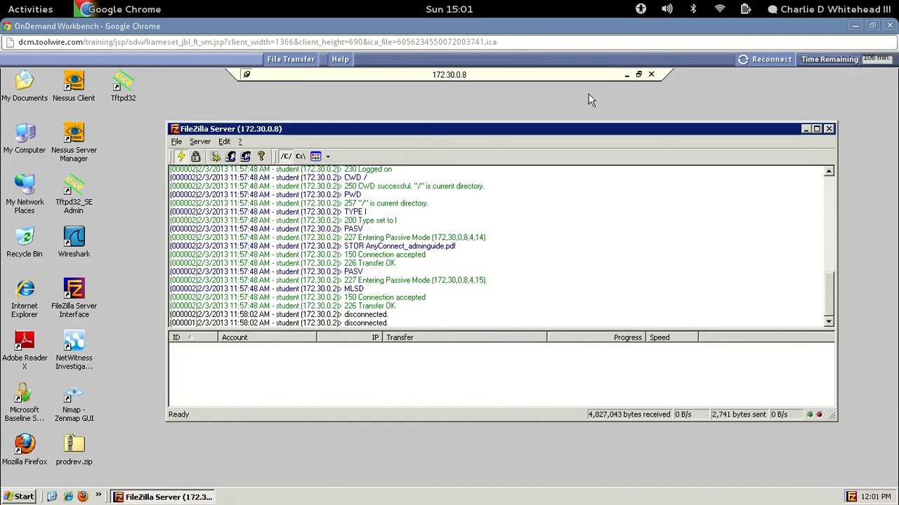
Minimise the 172.30.0.8 session and Tftpd32, then open Windows Firewall from Control Panel.
click(626, 76)
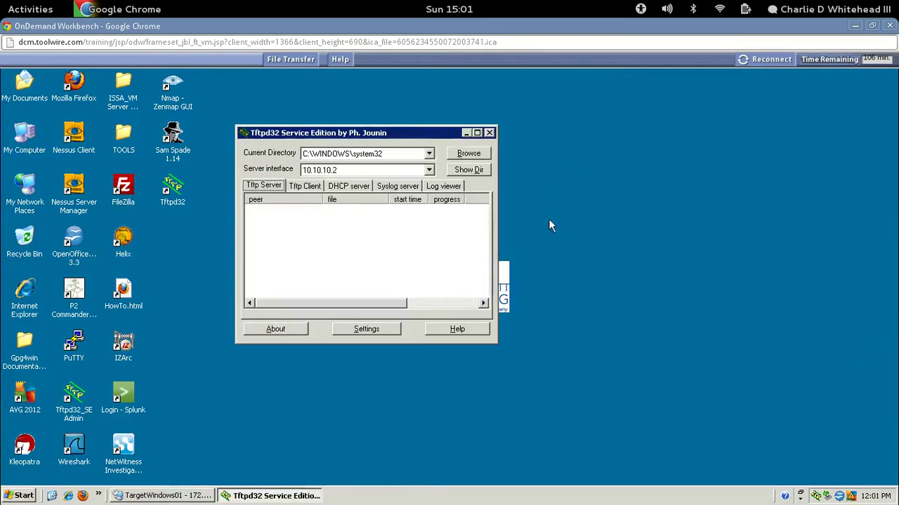
click(465, 134)
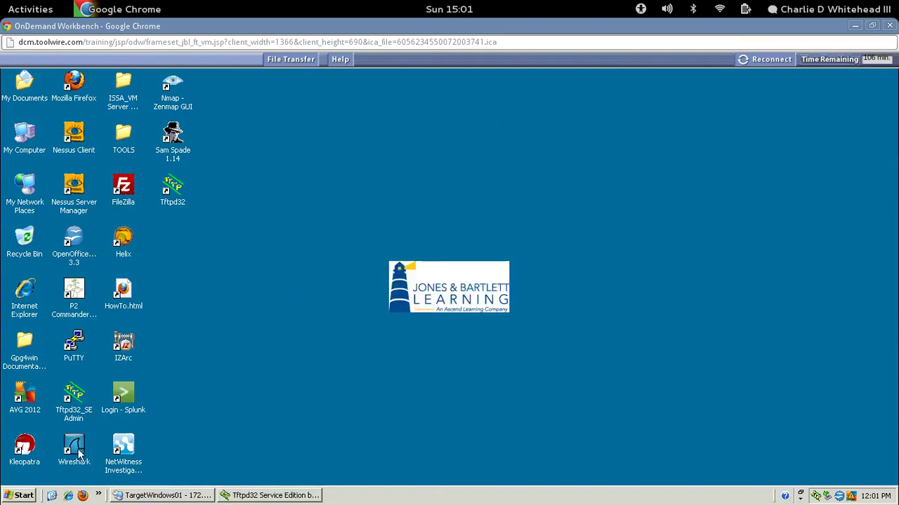
click(19, 497)
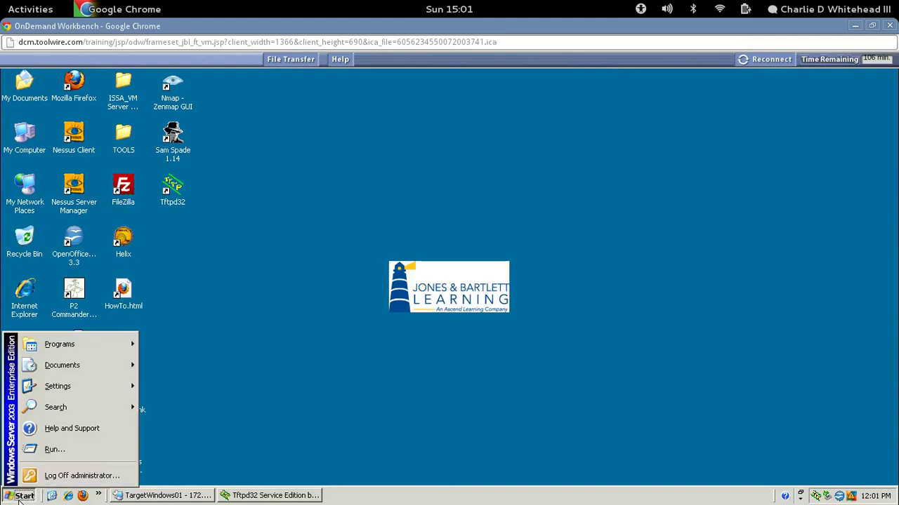
mouse_move(74, 384)
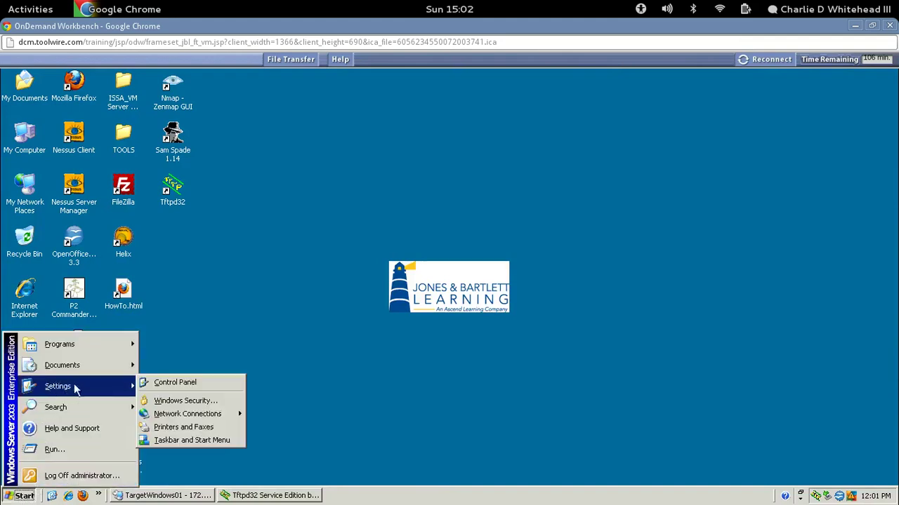
click(181, 383)
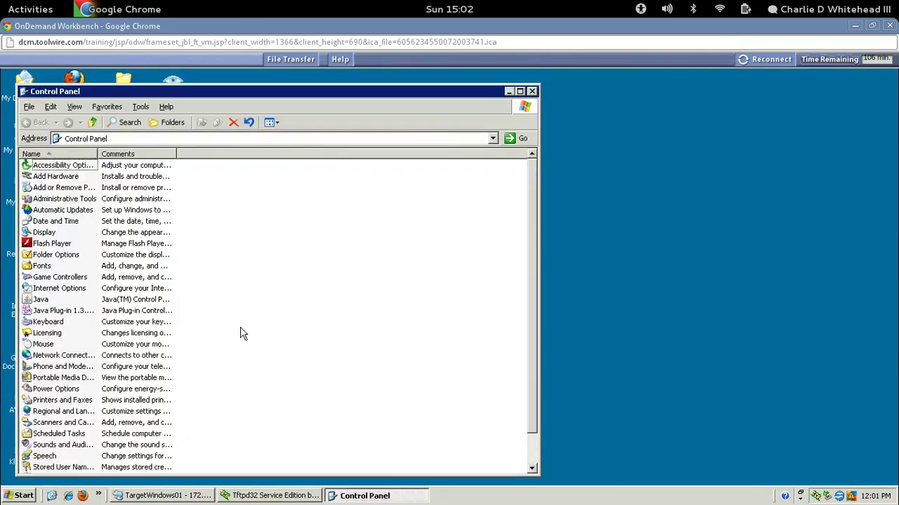
drag(531, 217, 531, 285)
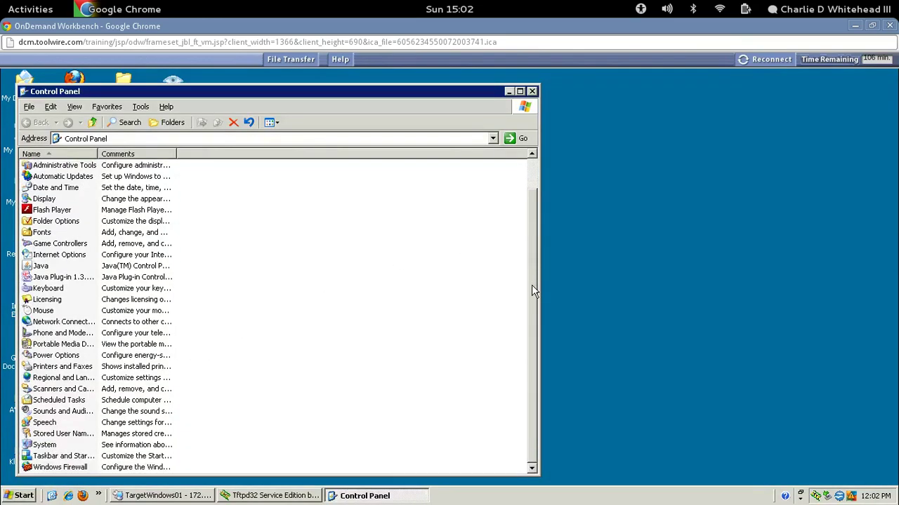
click(58, 467)
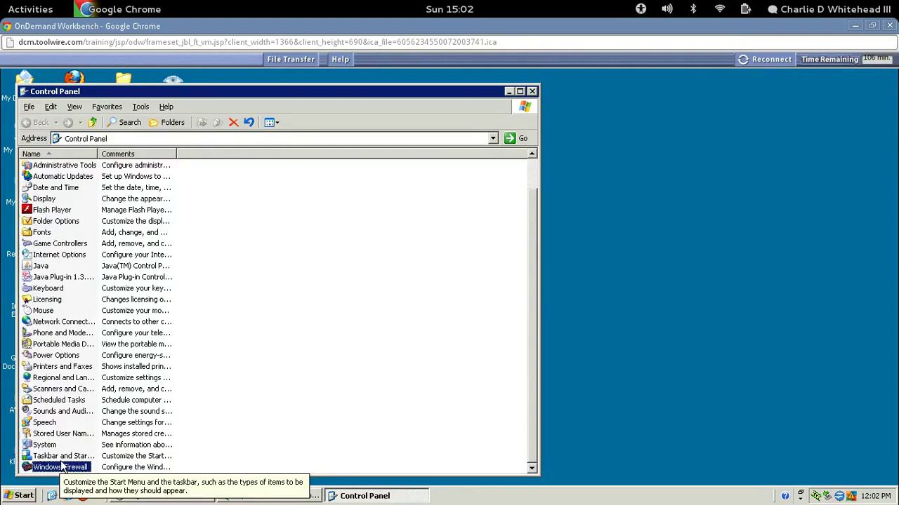
double_click(62, 466)
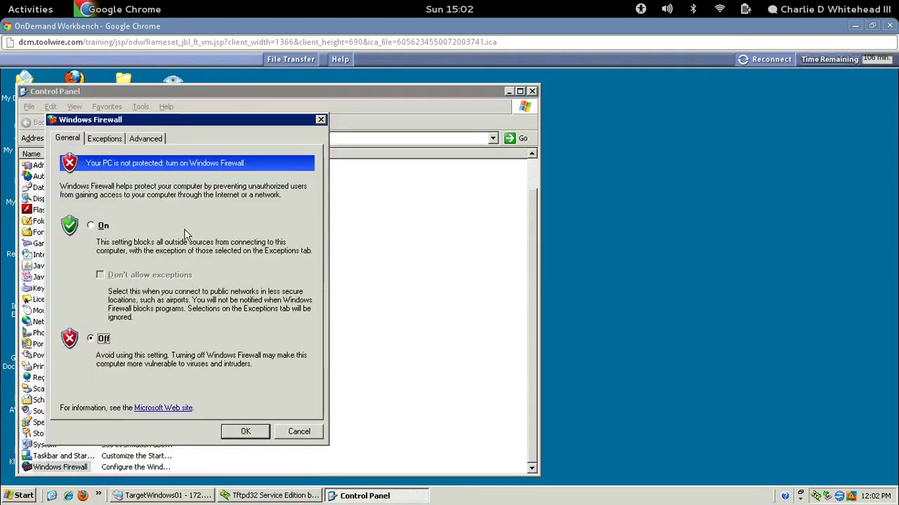
Select On for Windows Firewall and review its Exceptions and Advanced tabs.
drag(243, 119, 497, 115)
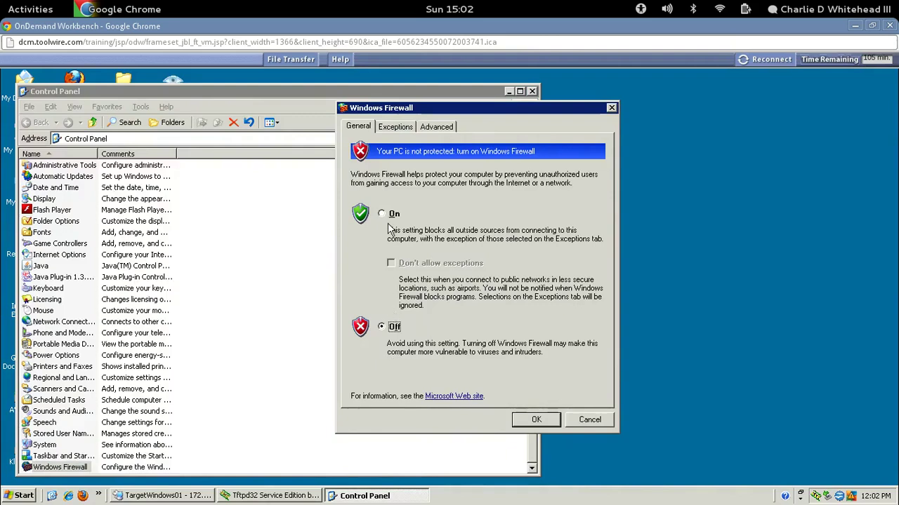
click(383, 214)
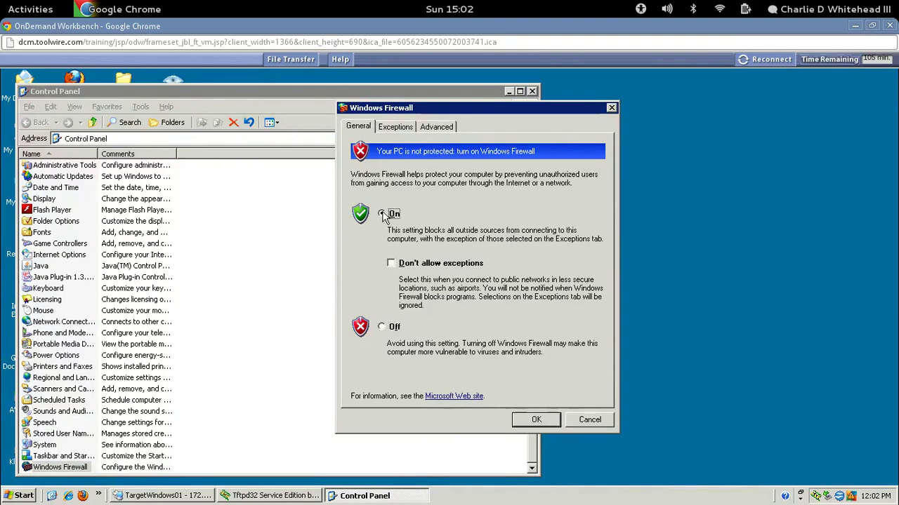
click(396, 128)
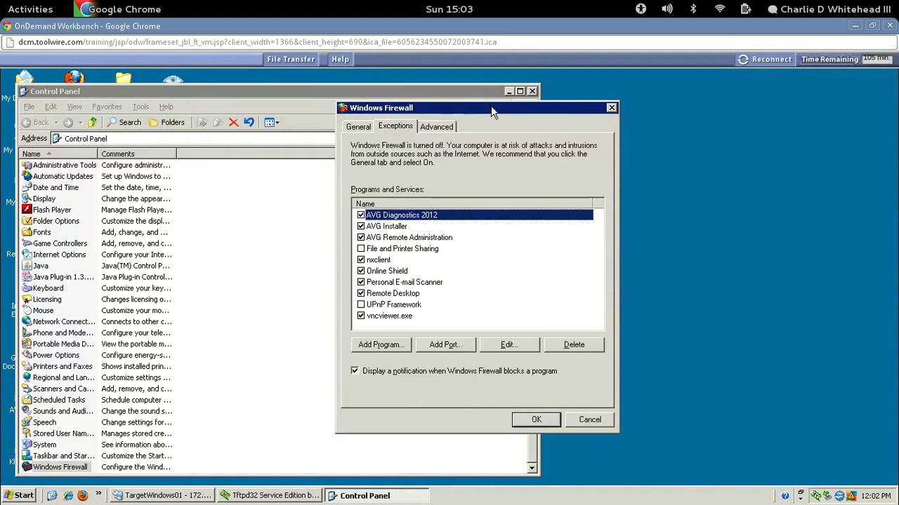
click(437, 130)
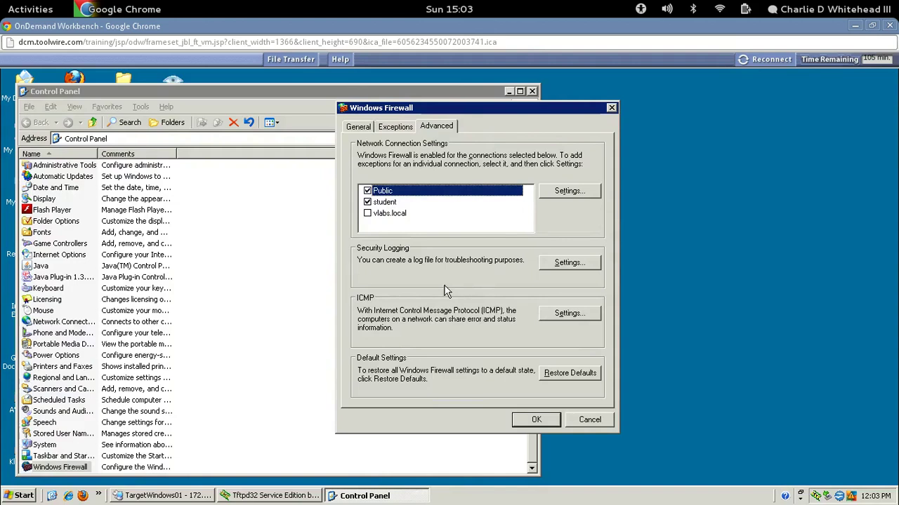
Allow the FTP Server service for the Public connection and confirm the firewall settings with OK.
click(554, 192)
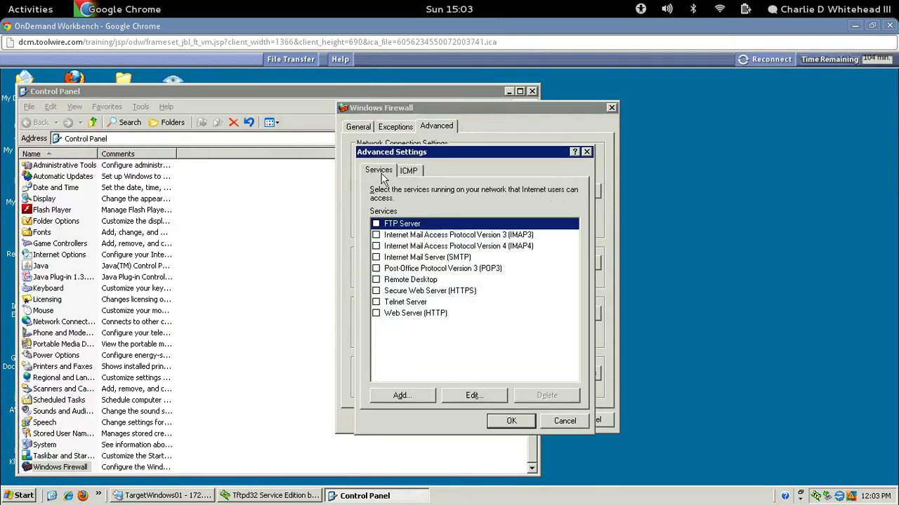
click(376, 224)
click(503, 423)
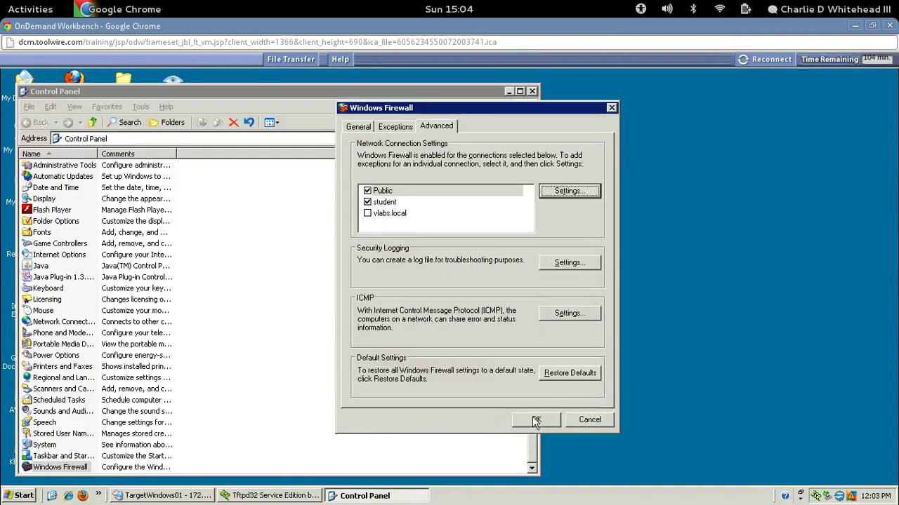
click(531, 420)
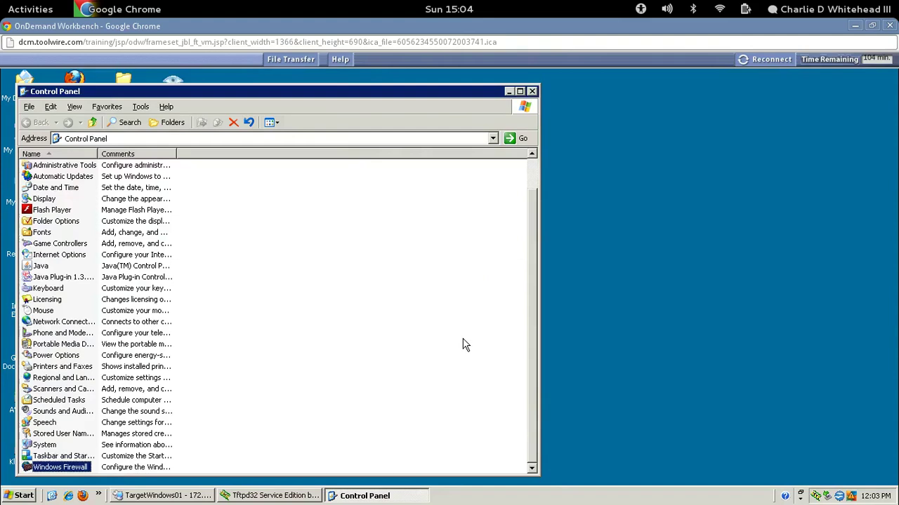
Ping 172.30.0.8 from cmd (four replies, 0% loss), then switch to the 172.30.0.8 session.
click(22, 495)
click(23, 495)
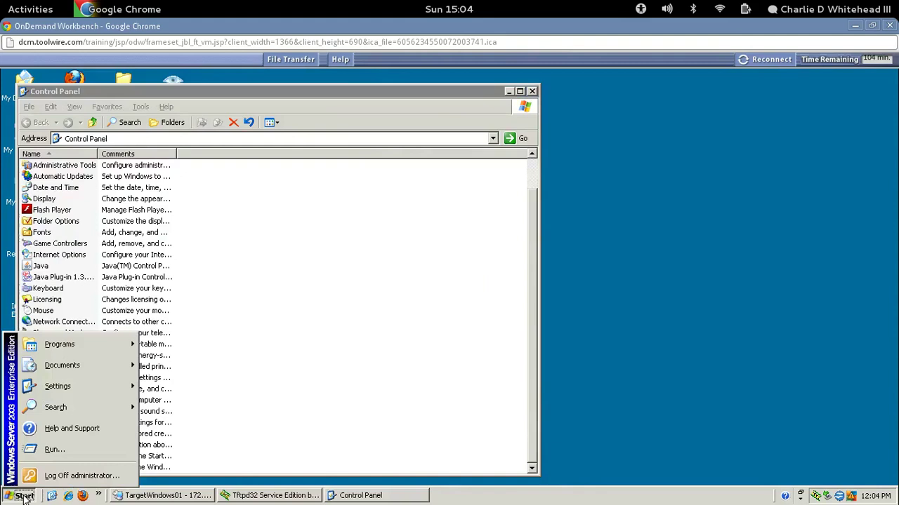
click(56, 449)
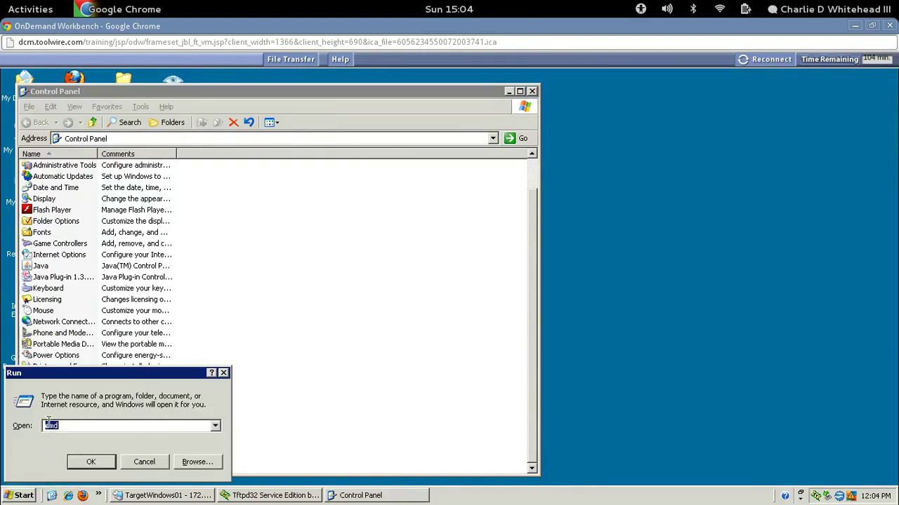
click(92, 461)
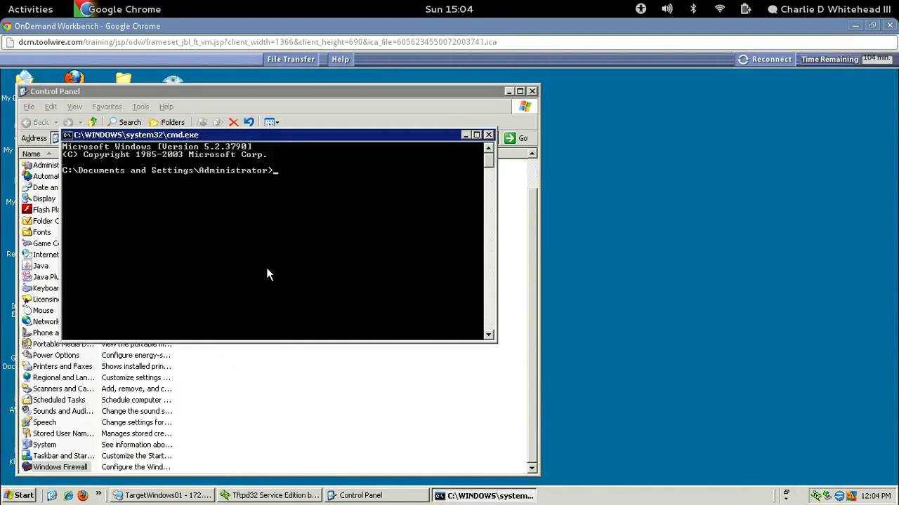
text(ping 172.30.0.8)
key(Return)
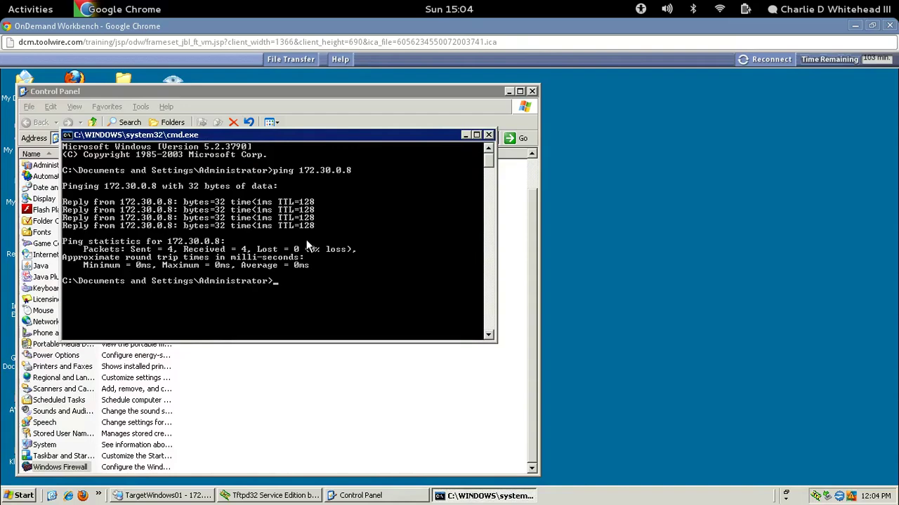
click(158, 496)
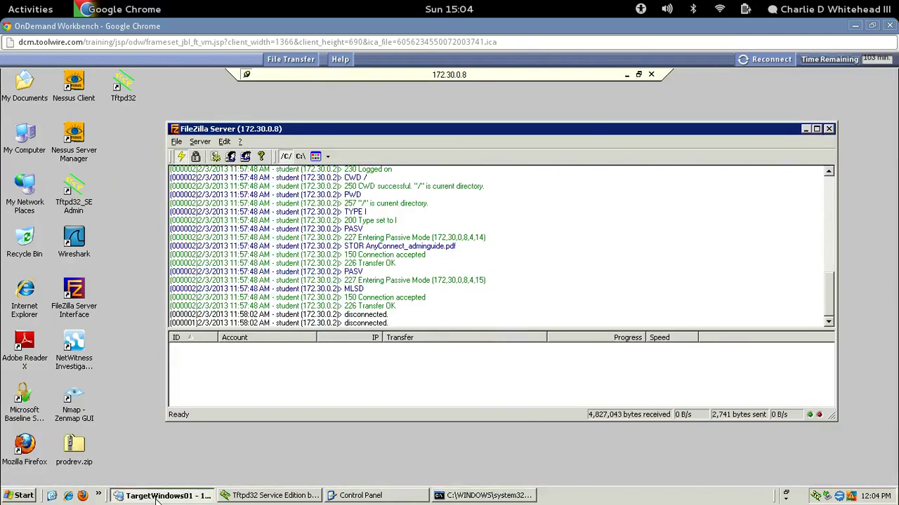
Ping 172.30.0.2 from the server, note 100% loss, and close the Command Prompt.
click(24, 497)
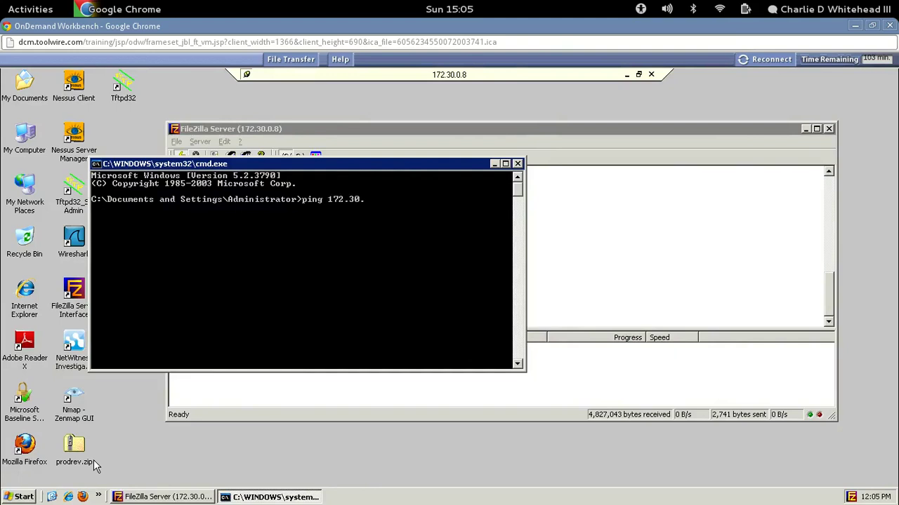
key(Return)
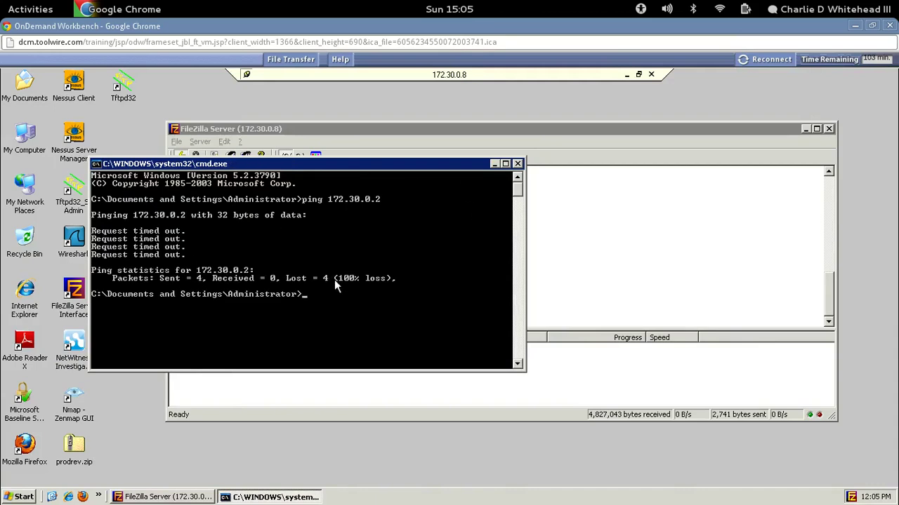
click(517, 164)
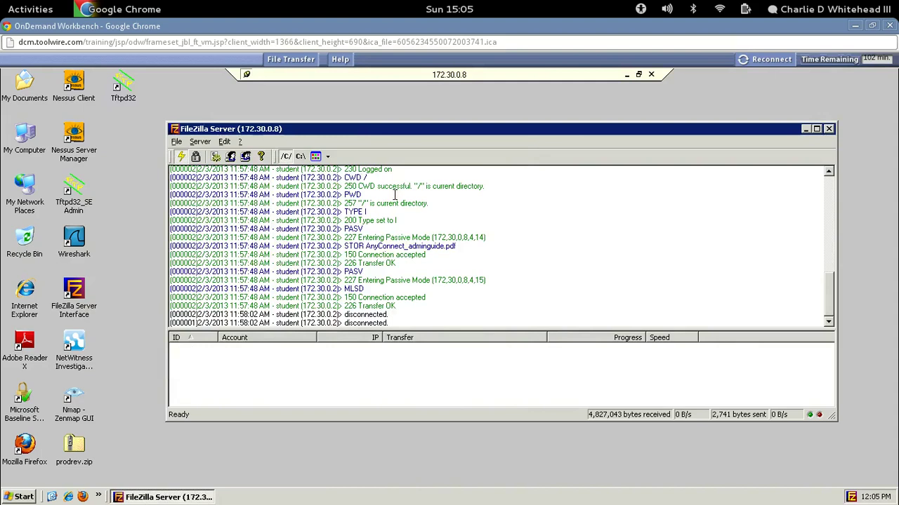
Launch Tftpd32_SE Admin and view its TFTP client settings.
click(75, 191)
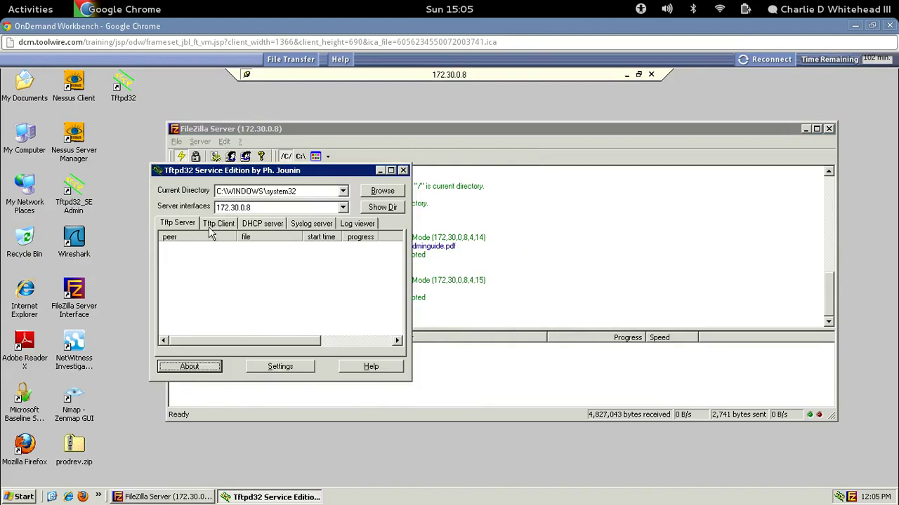
click(219, 224)
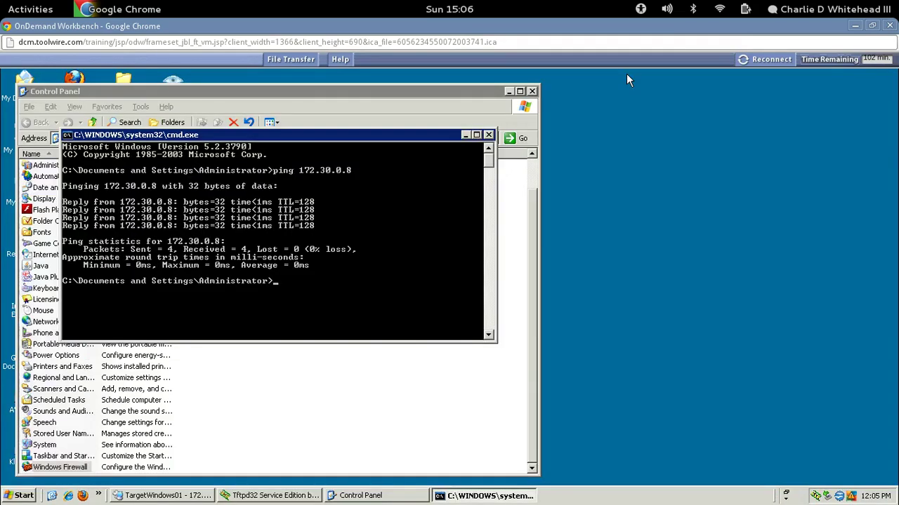
right_click(267, 500)
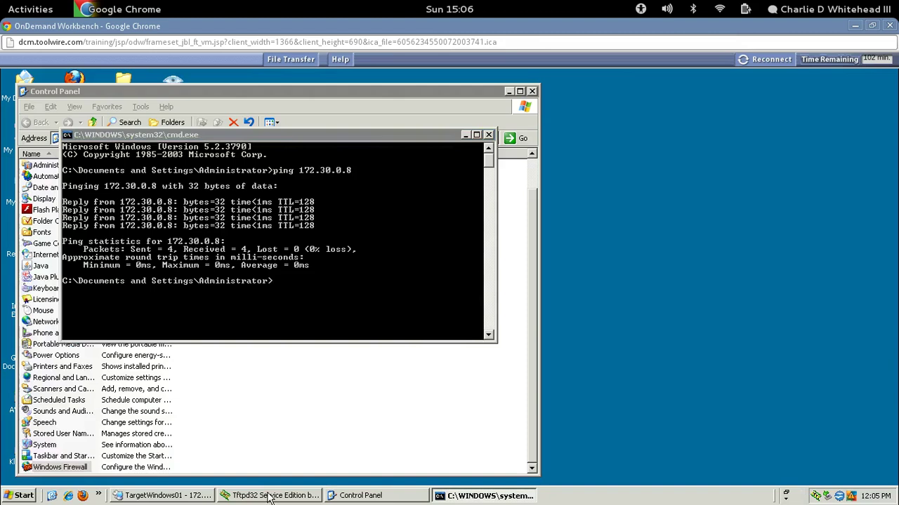
click(254, 498)
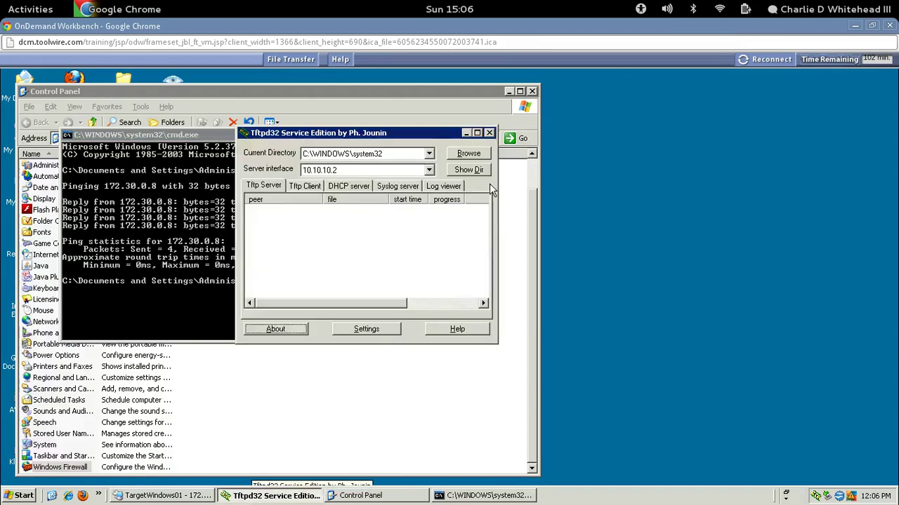
Close Tftpd32 and the prompt, minimise Control Panel, and relaunch Tftpd32_SE Admin on its Tftp Server tab.
click(490, 133)
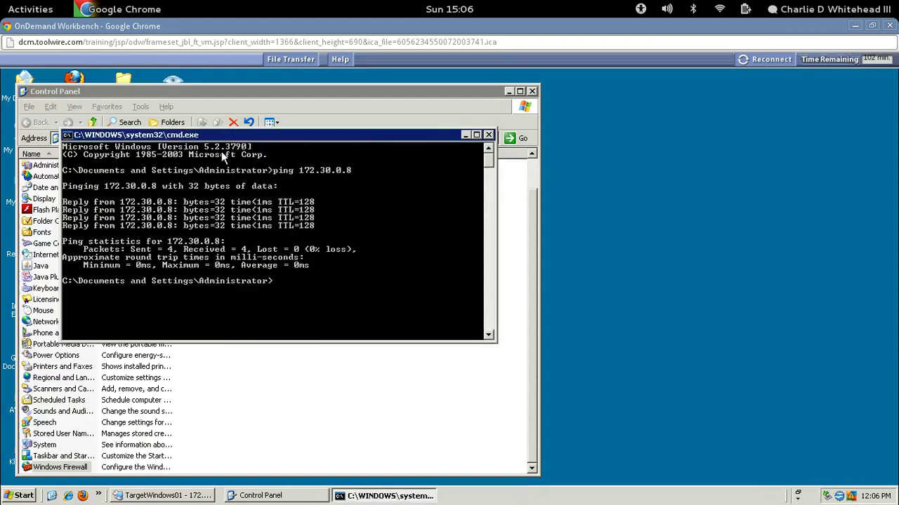
click(488, 135)
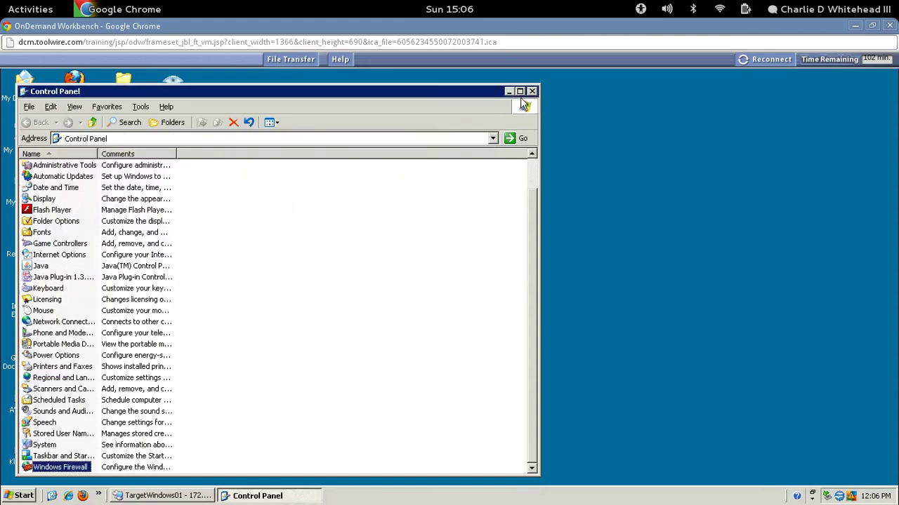
click(509, 92)
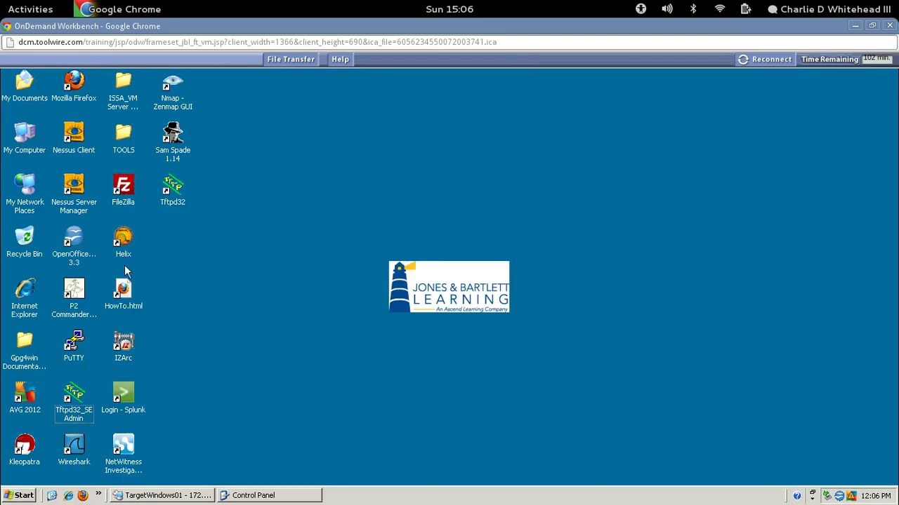
click(75, 399)
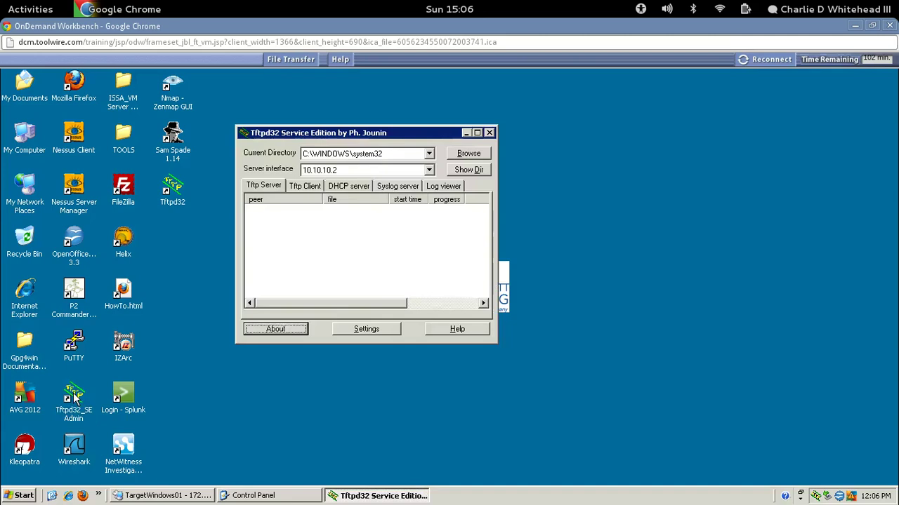
click(266, 187)
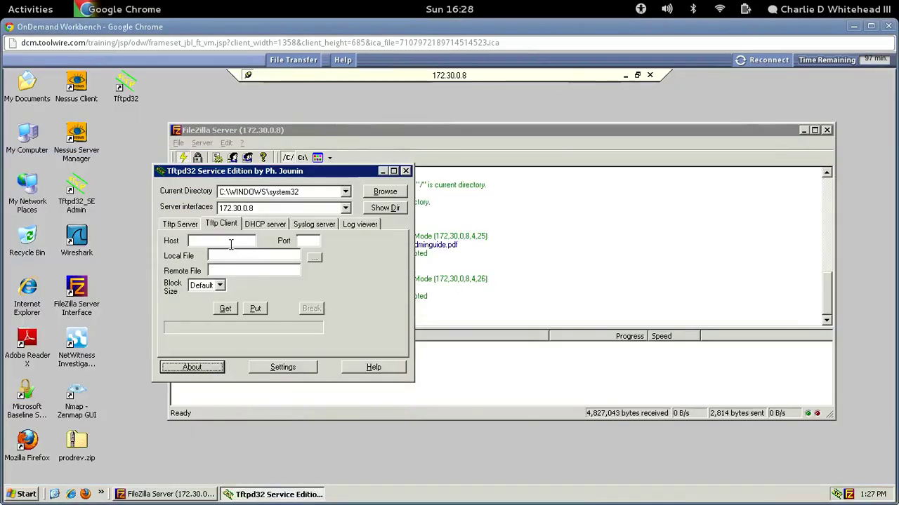
Enter host 172.30.0.2 and port 69 on the Tftp Client tab.
click(189, 242)
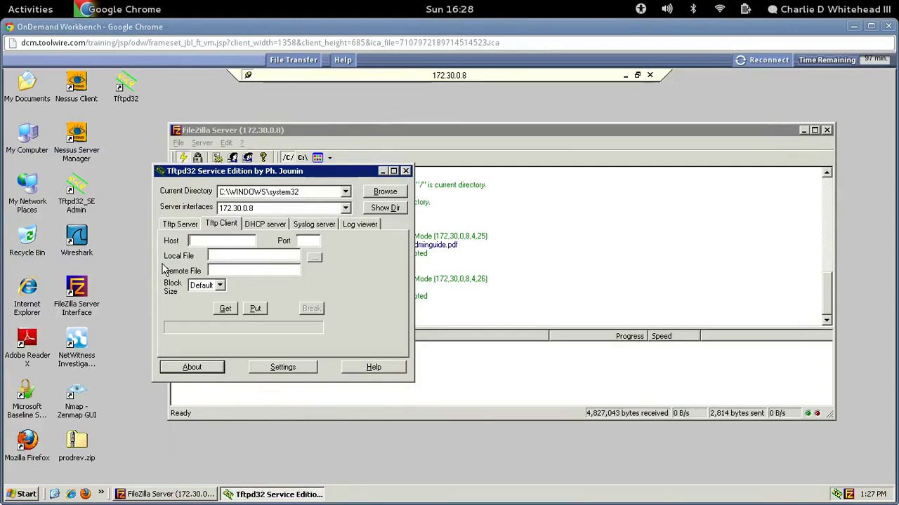
text(172.30.0.2)
click(301, 241)
text(69)
Put C:\AnyConnect_adminguide.pdf, watch it stall at block #0, then close Tftpd32.
click(315, 258)
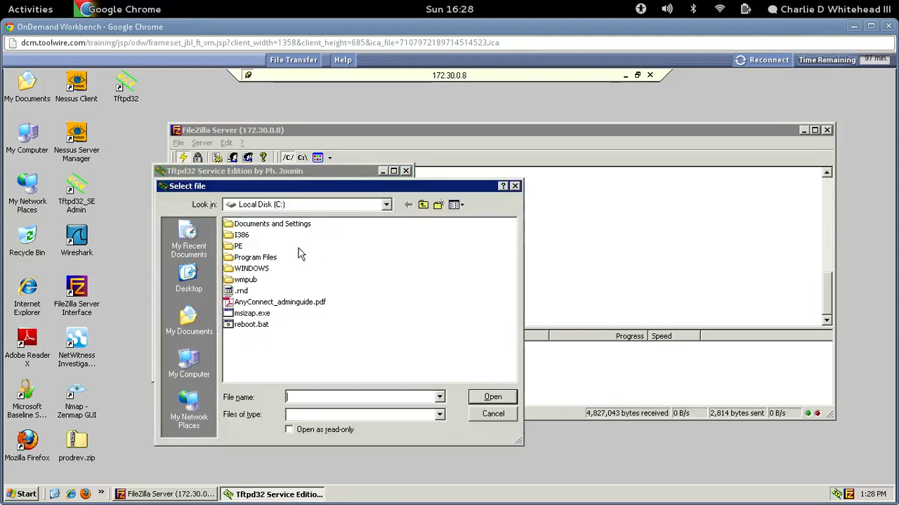
click(182, 363)
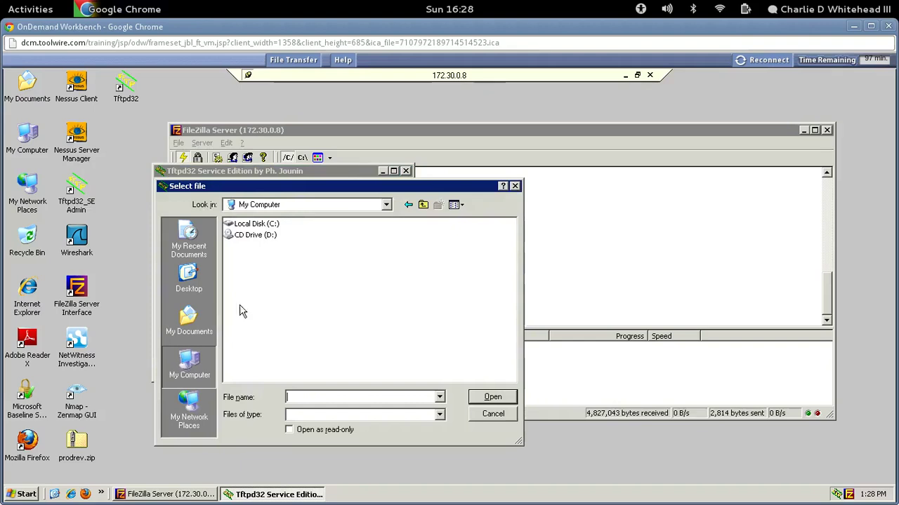
double_click(254, 223)
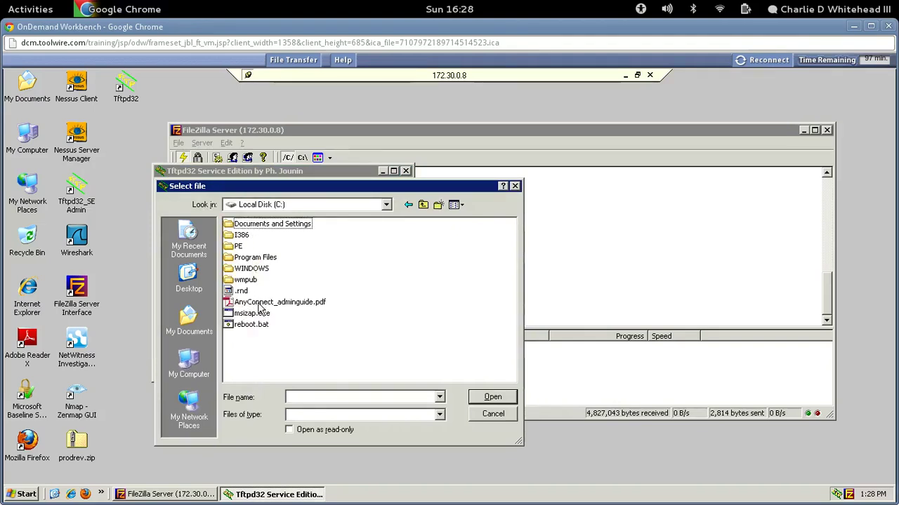
click(265, 303)
click(476, 397)
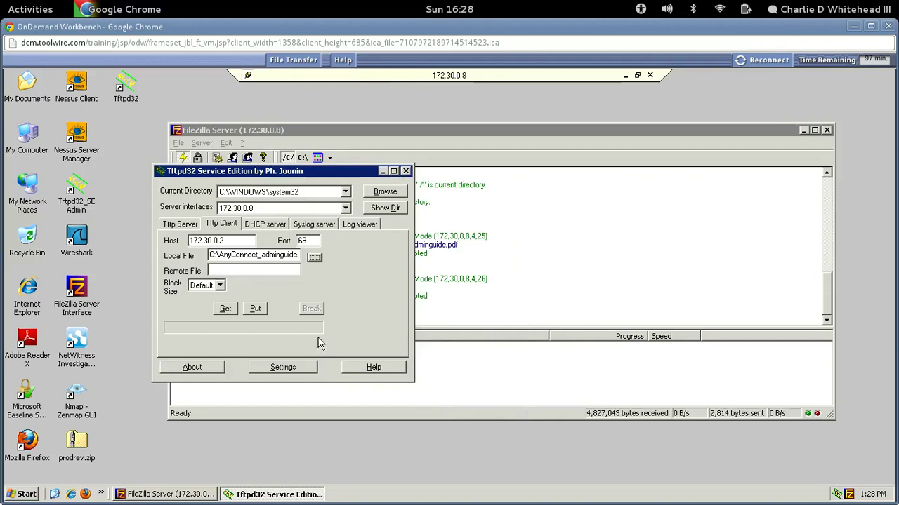
click(254, 309)
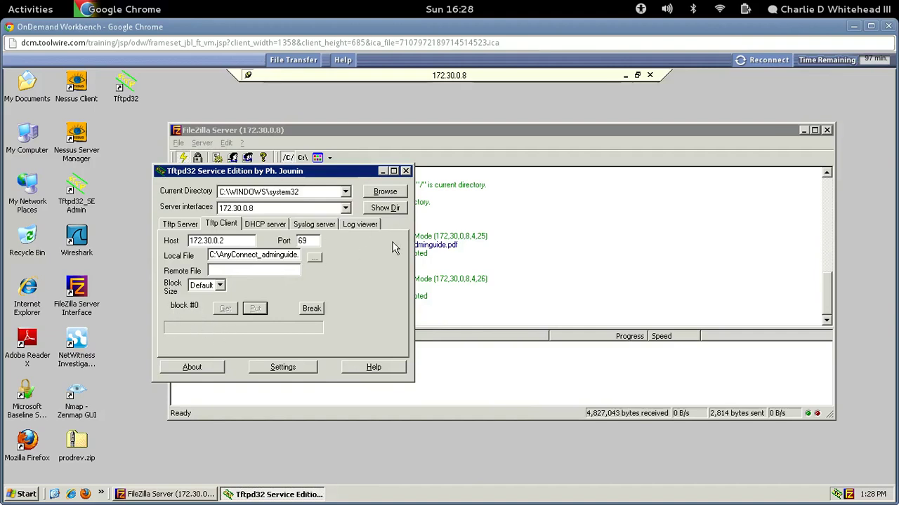
click(406, 172)
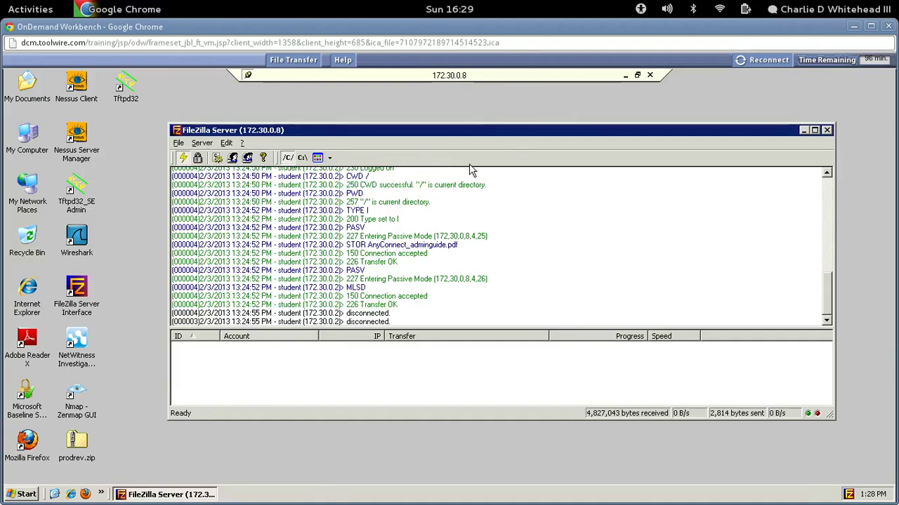
Leave the nested session, close Tftpd32, and launch FileZilla, dismissing its firewall warning.
click(627, 75)
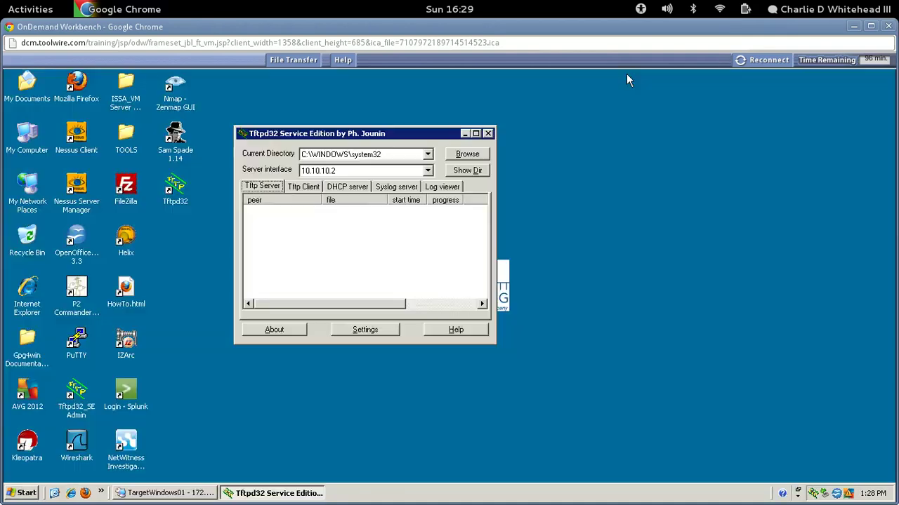
click(488, 134)
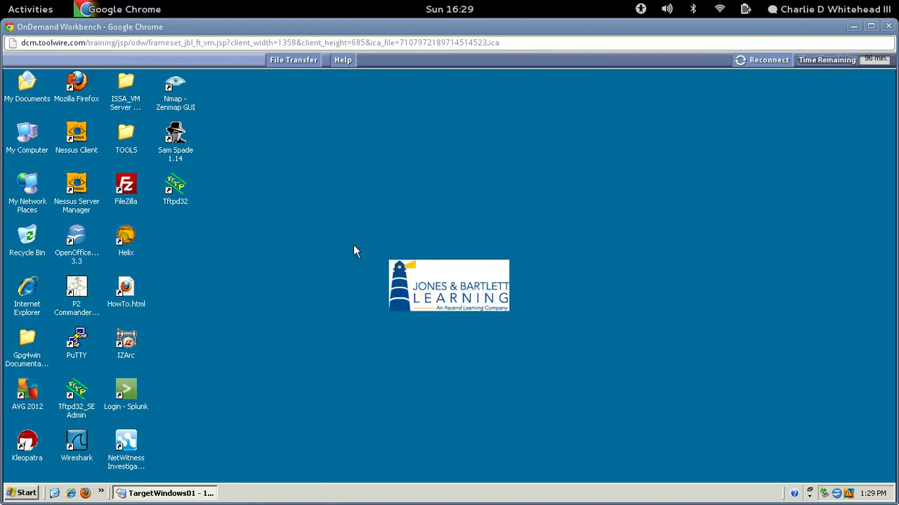
click(127, 191)
double_click(126, 190)
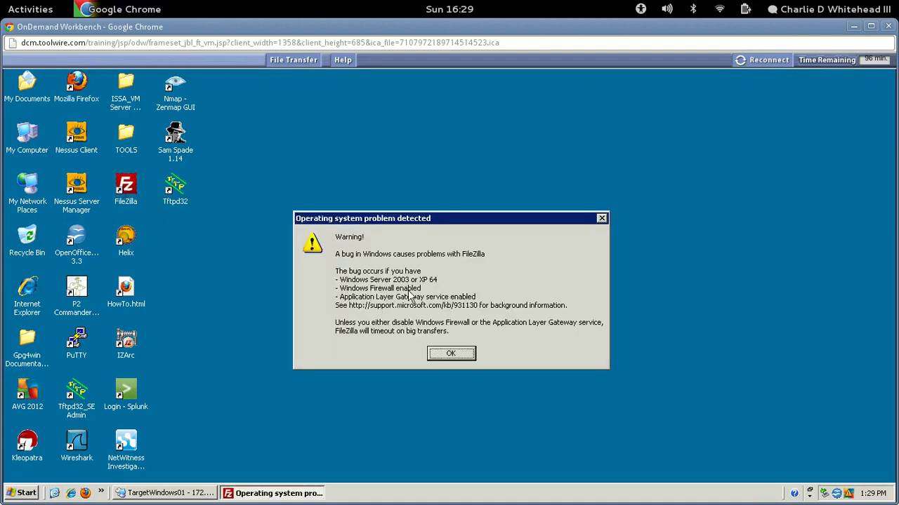
click(449, 355)
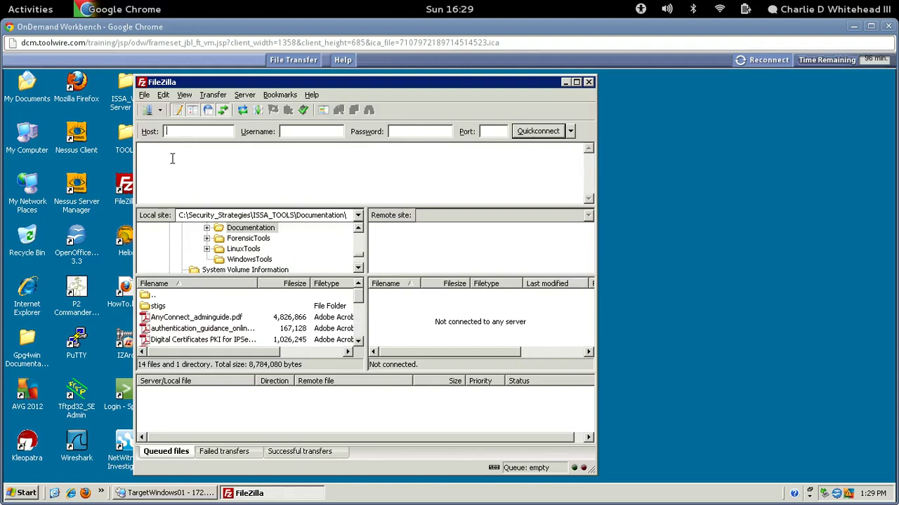
Quickconnect to 172.30.0.8 with the lab account's username and password.
text(172.30.0.8)
click(291, 134)
text(student)
click(397, 133)
text(p)
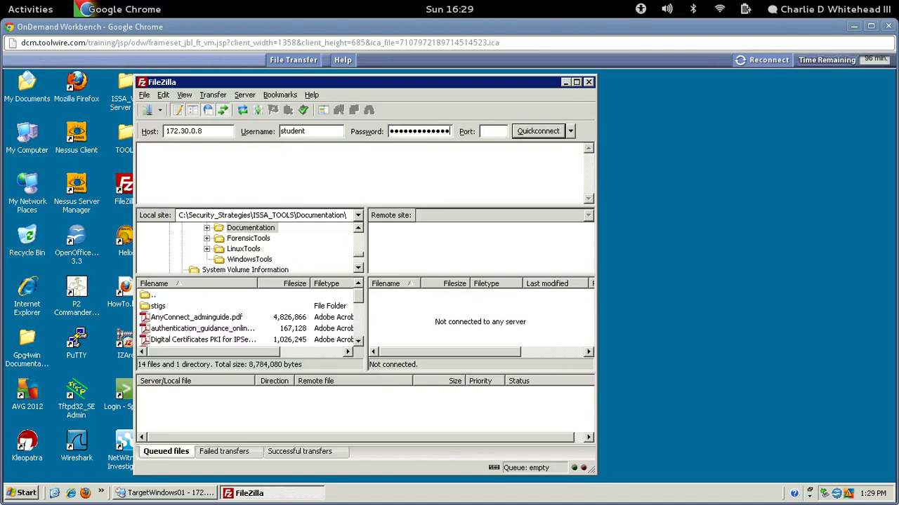
click(494, 131)
text(21)
click(528, 131)
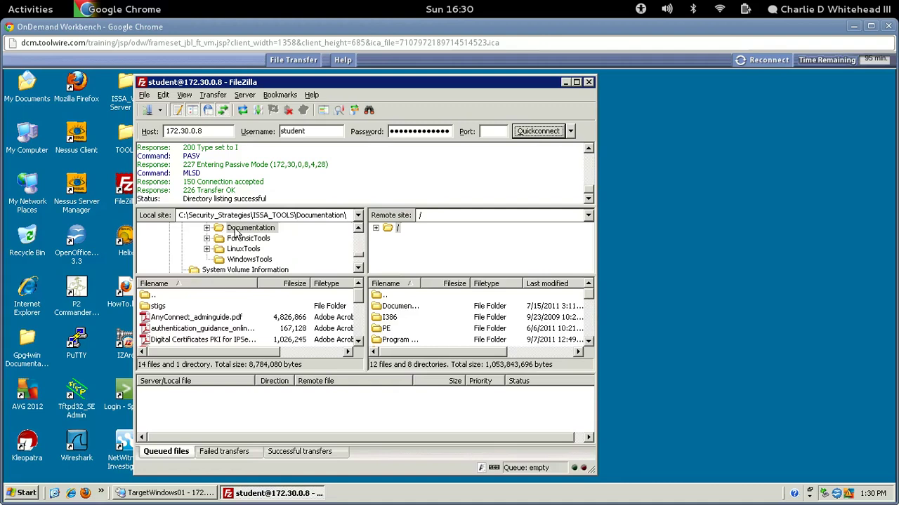
Drag AnyConnect_adminguide.pdf to the server root, choose Overwrite, then close FileZilla.
click(165, 320)
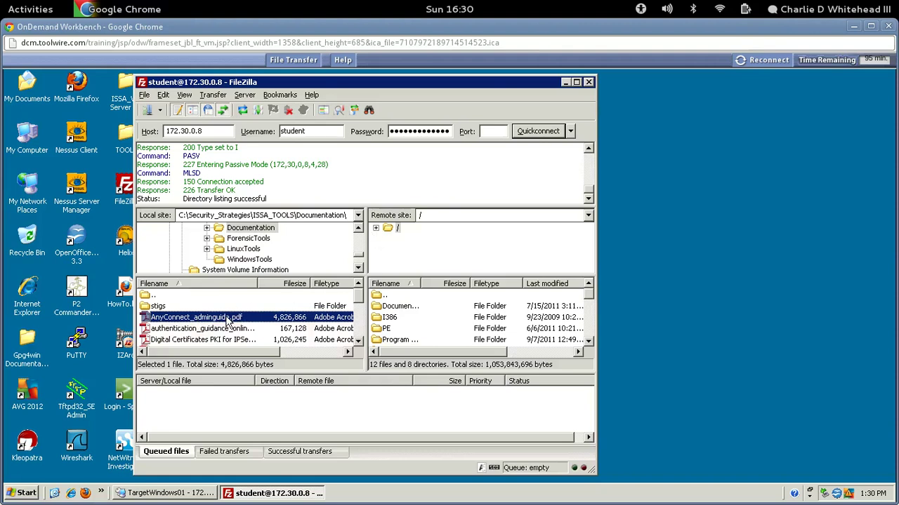
drag(229, 321, 394, 229)
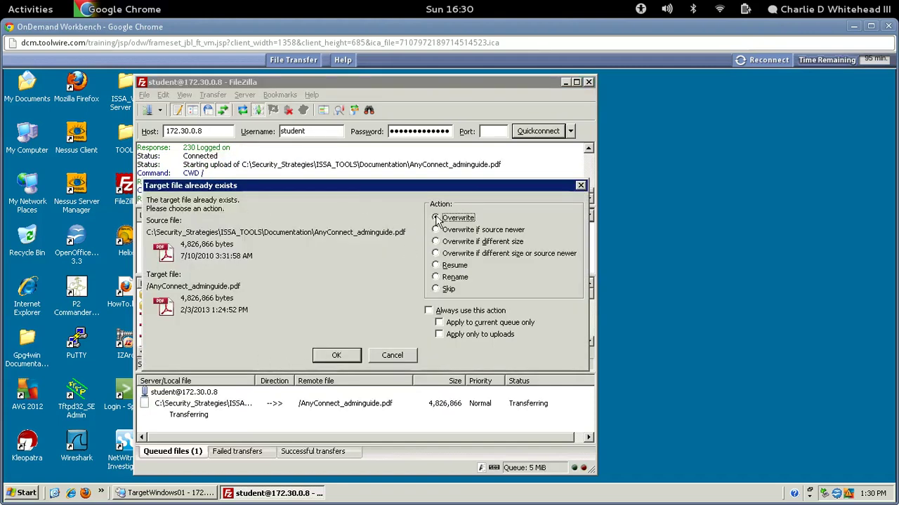
click(335, 356)
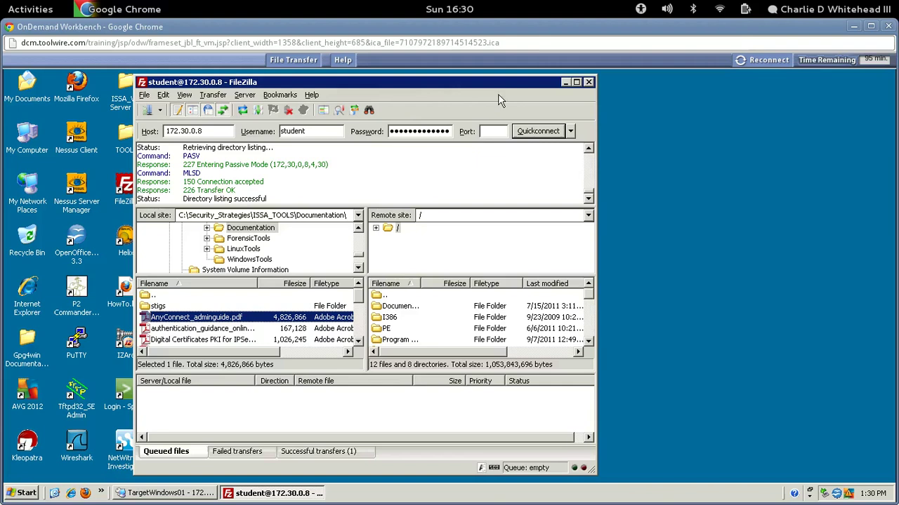
click(588, 82)
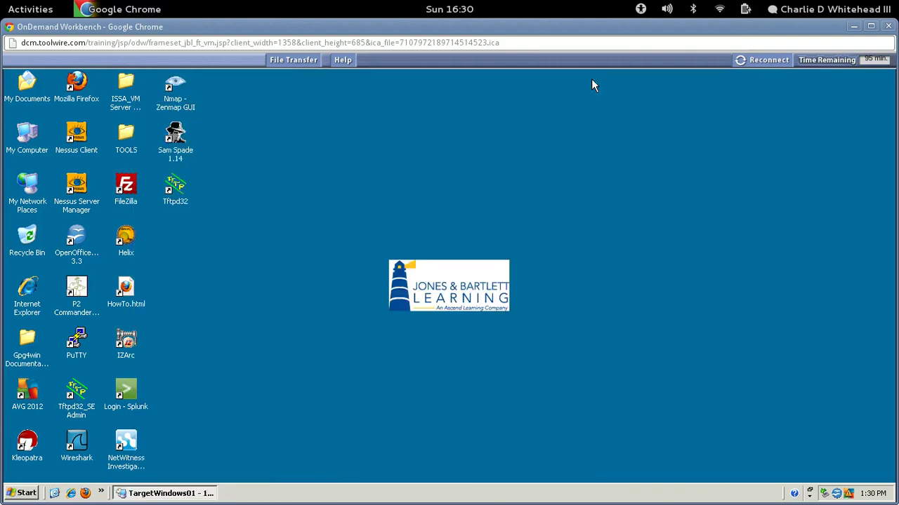